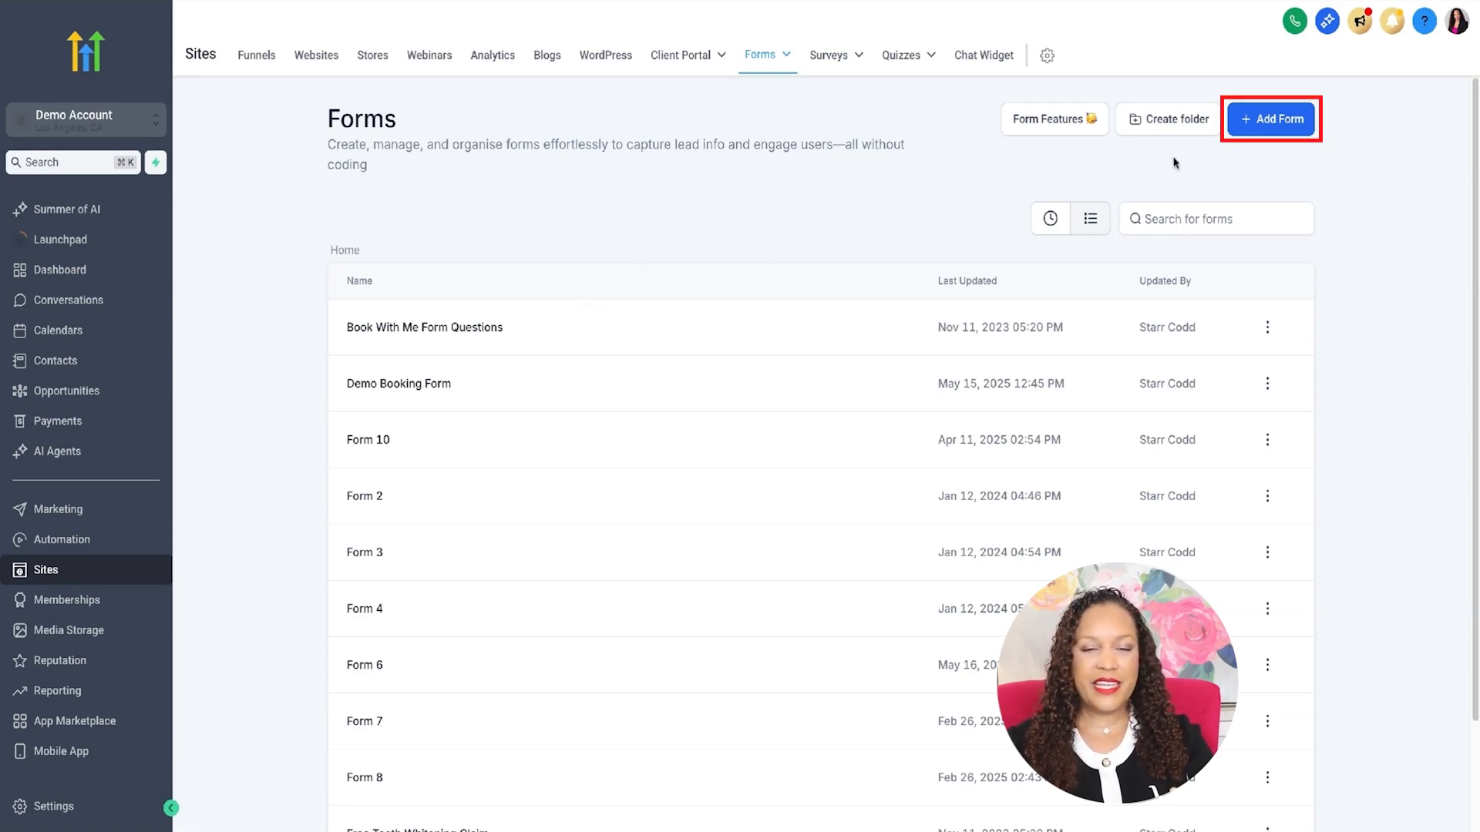
- Create a new form from scratch and insert a Sell Products element below the Email field
click(1268, 120)
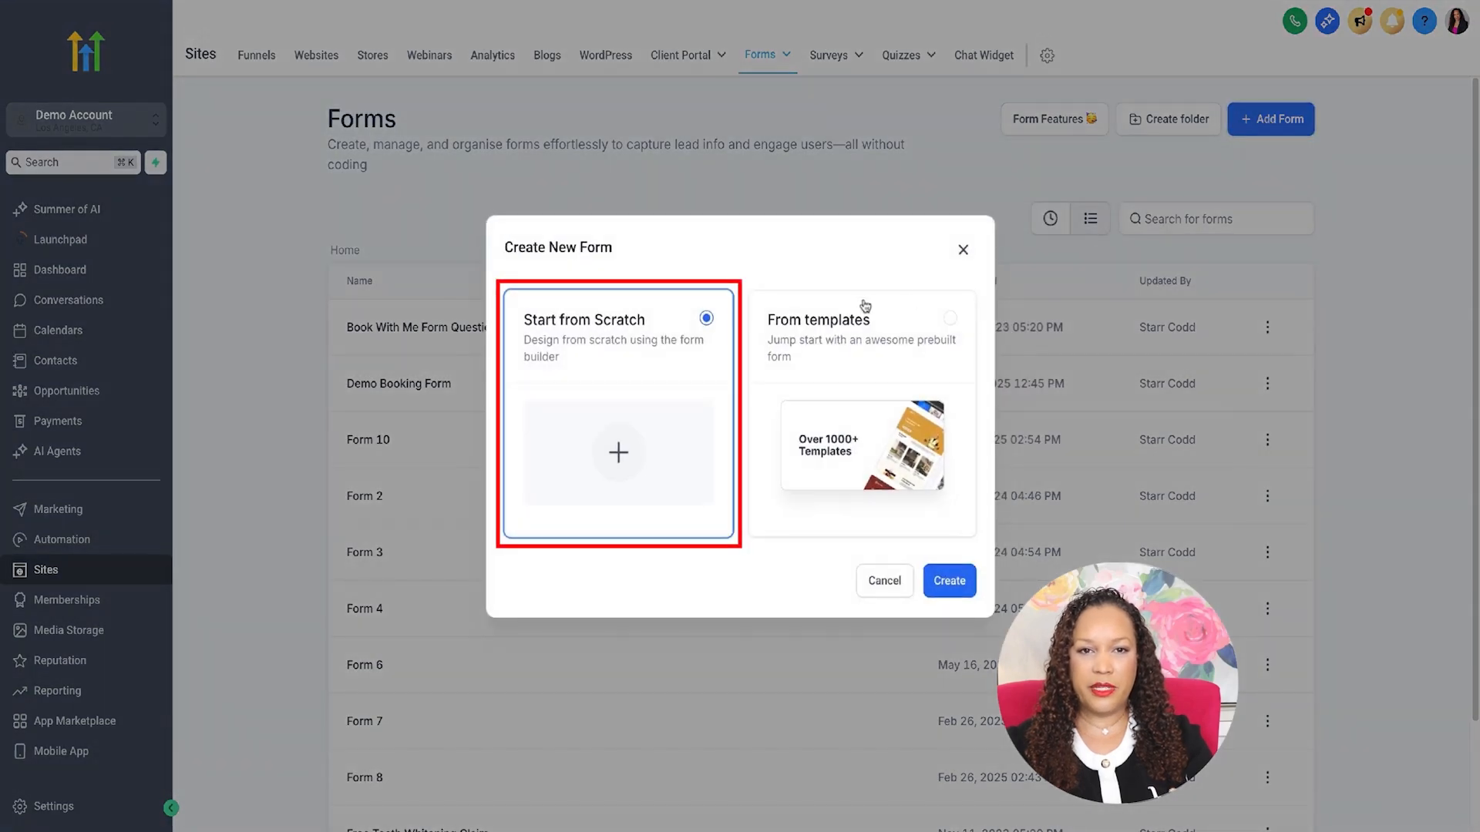
click(950, 582)
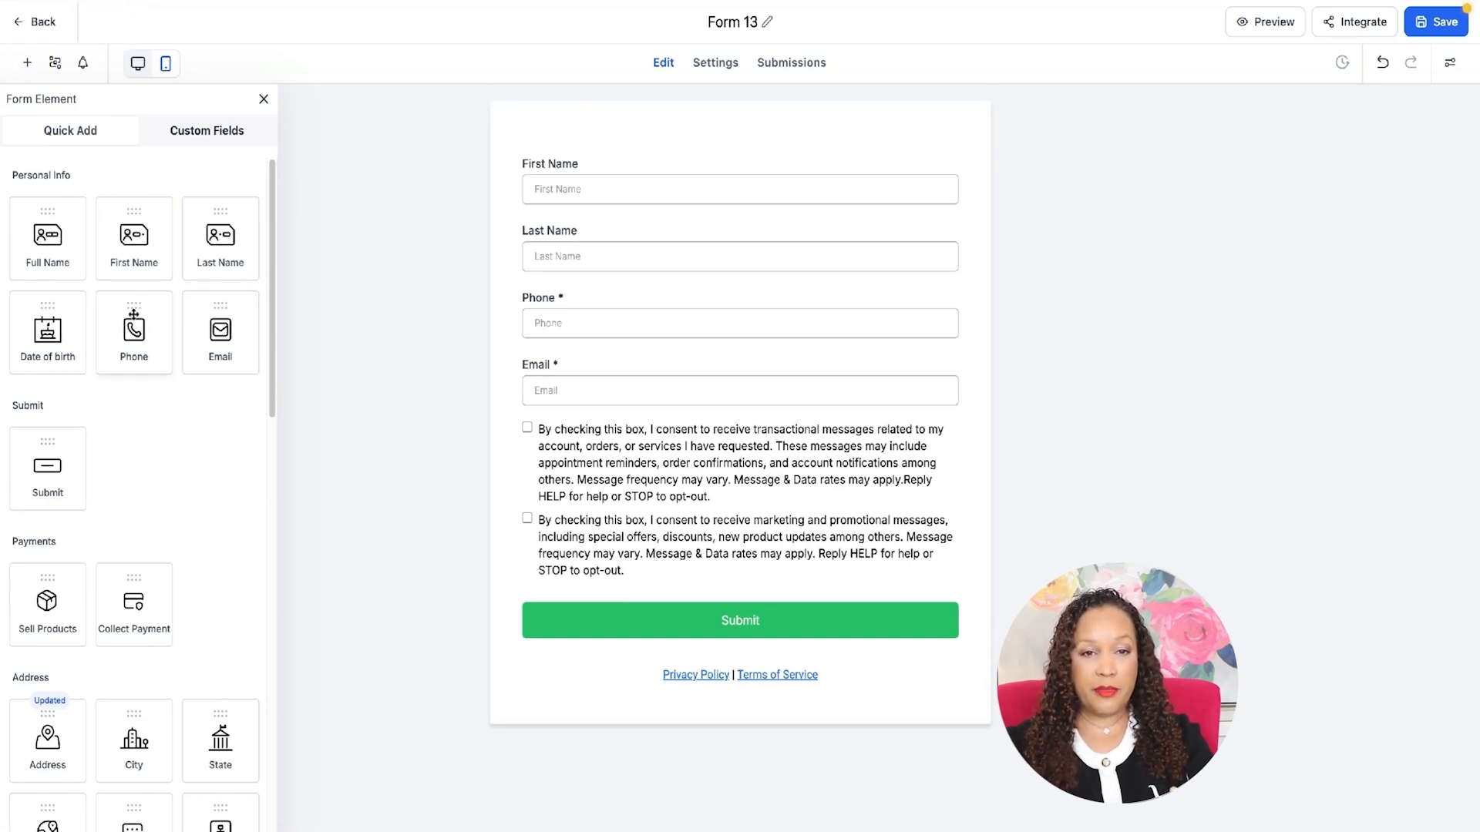
scroll(9, 258, down, 4)
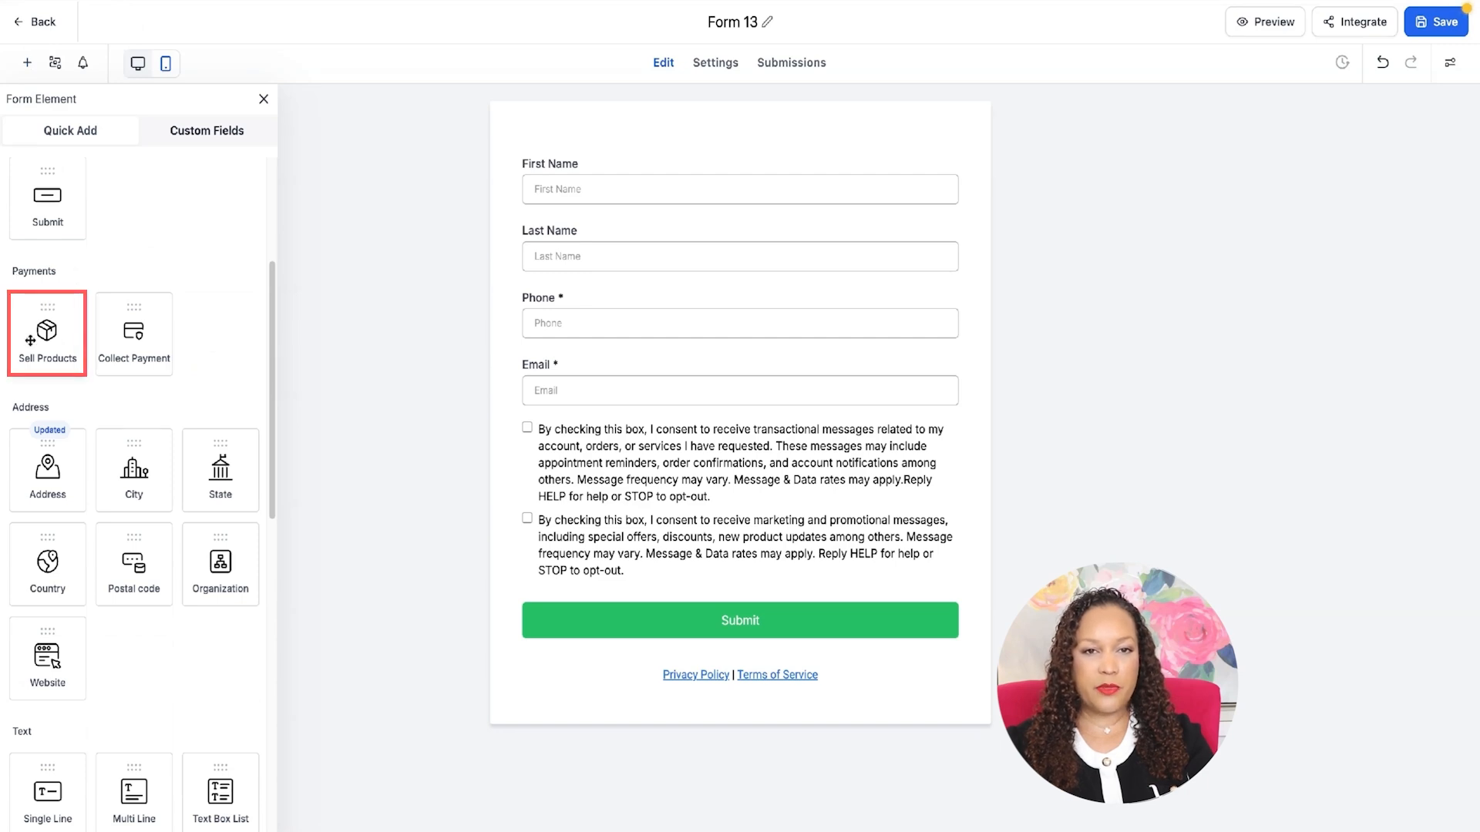
drag(30, 340, 543, 478)
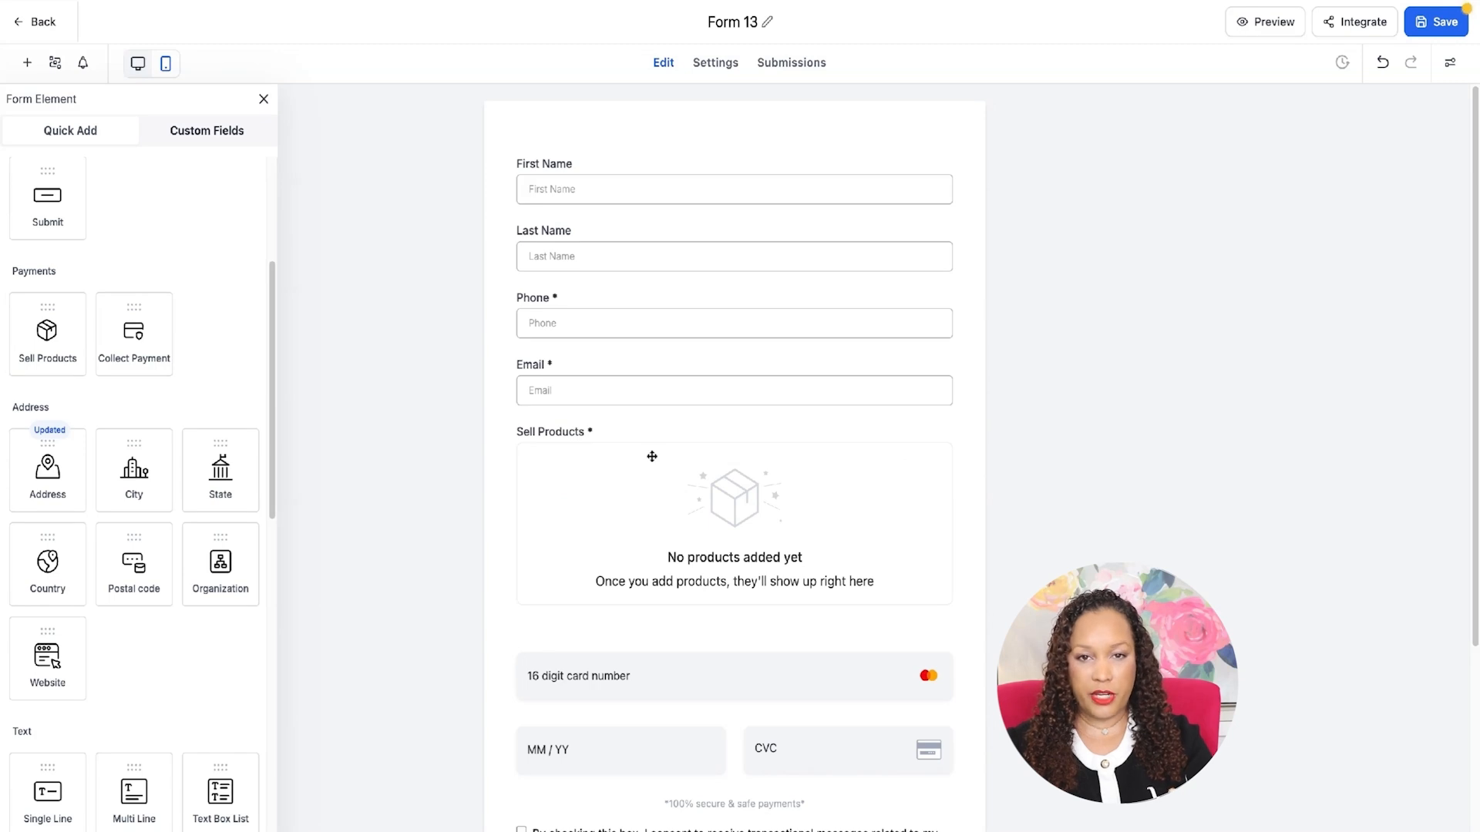
scroll(652, 456, down, 2)
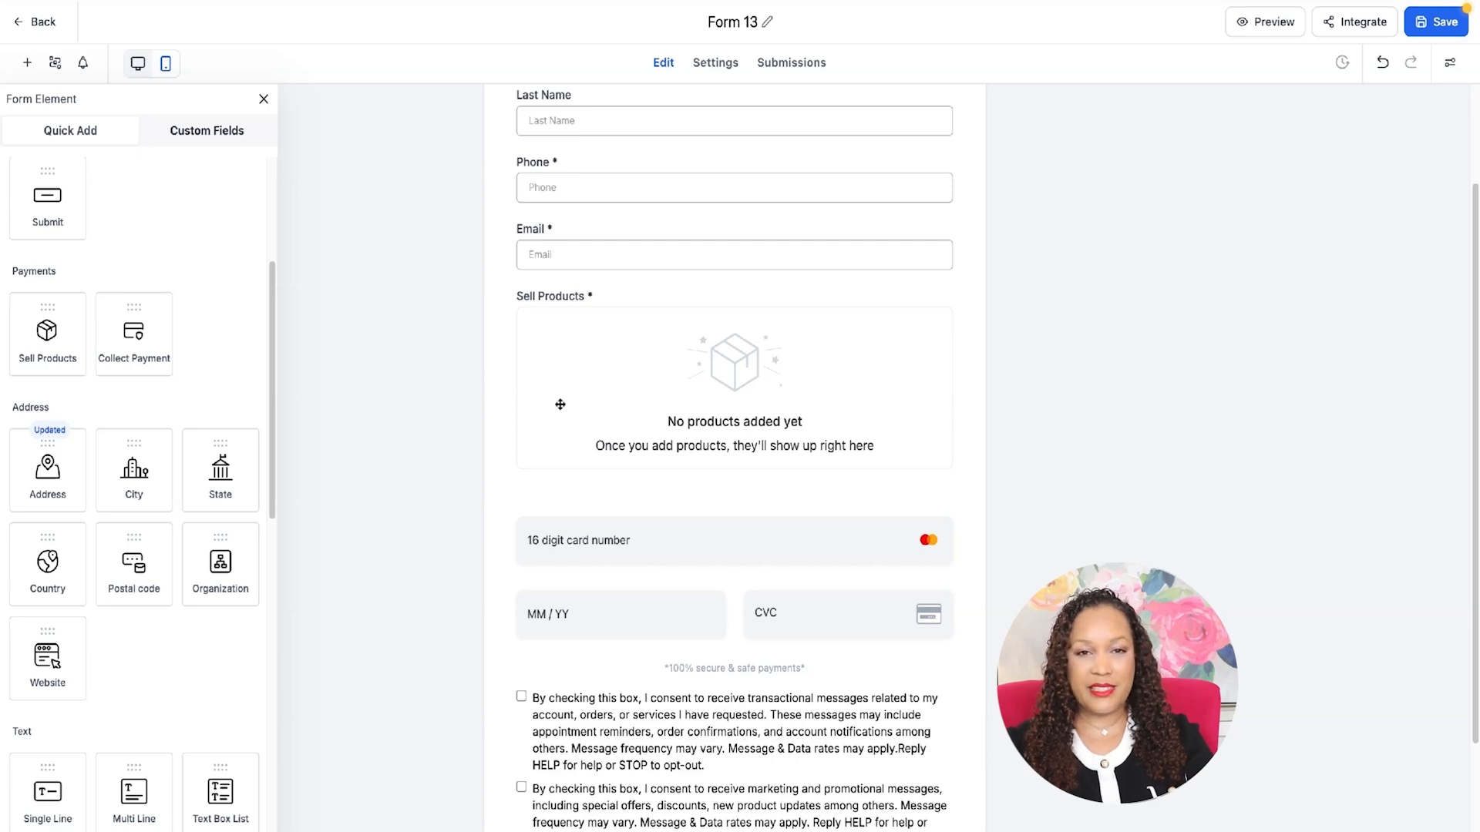
- Open the Sell Products element's settings and examine its coupon, bump, layout and product selection options
click(683, 436)
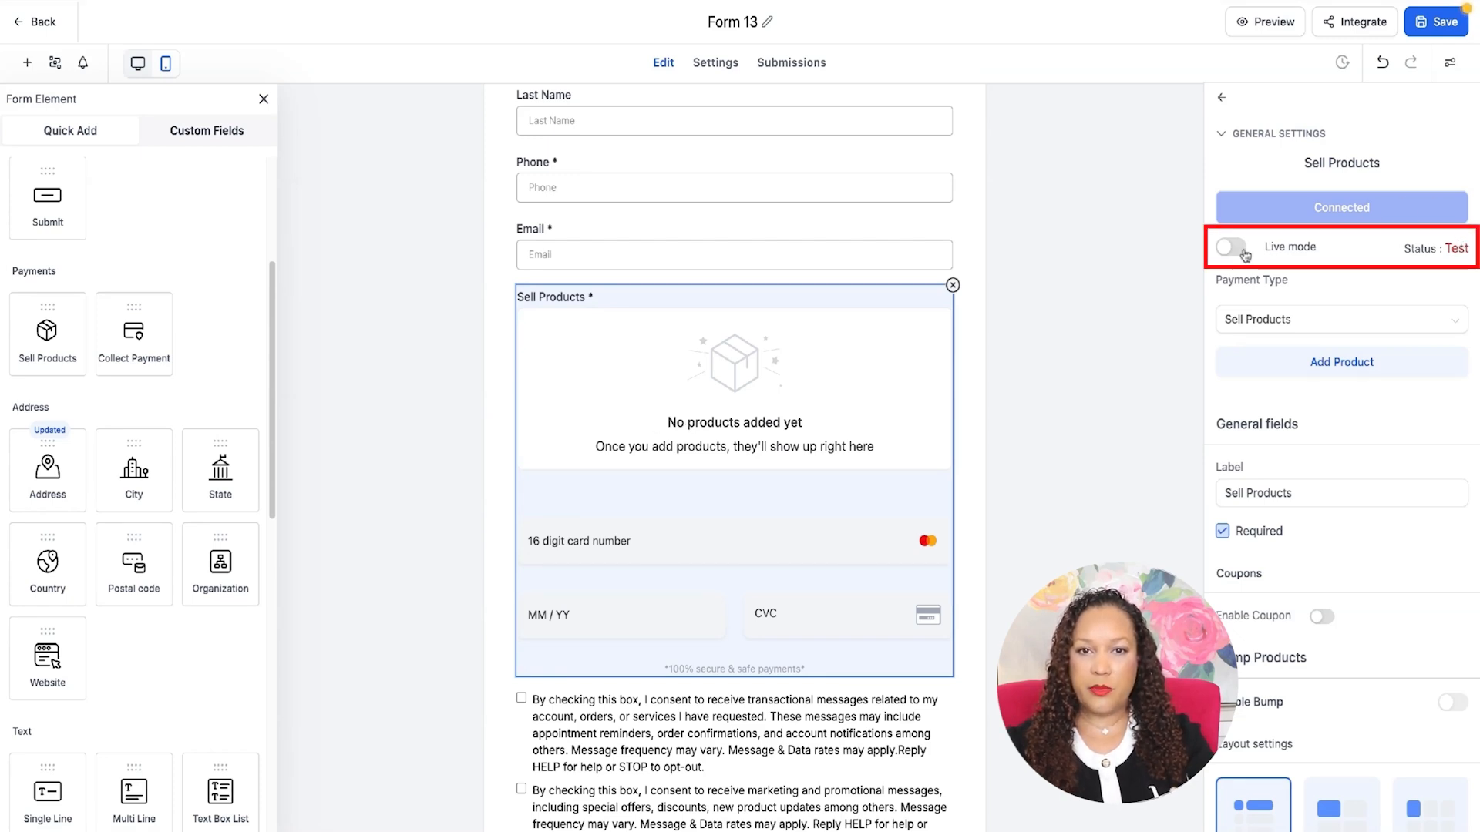
scroll(1293, 348, down, 2)
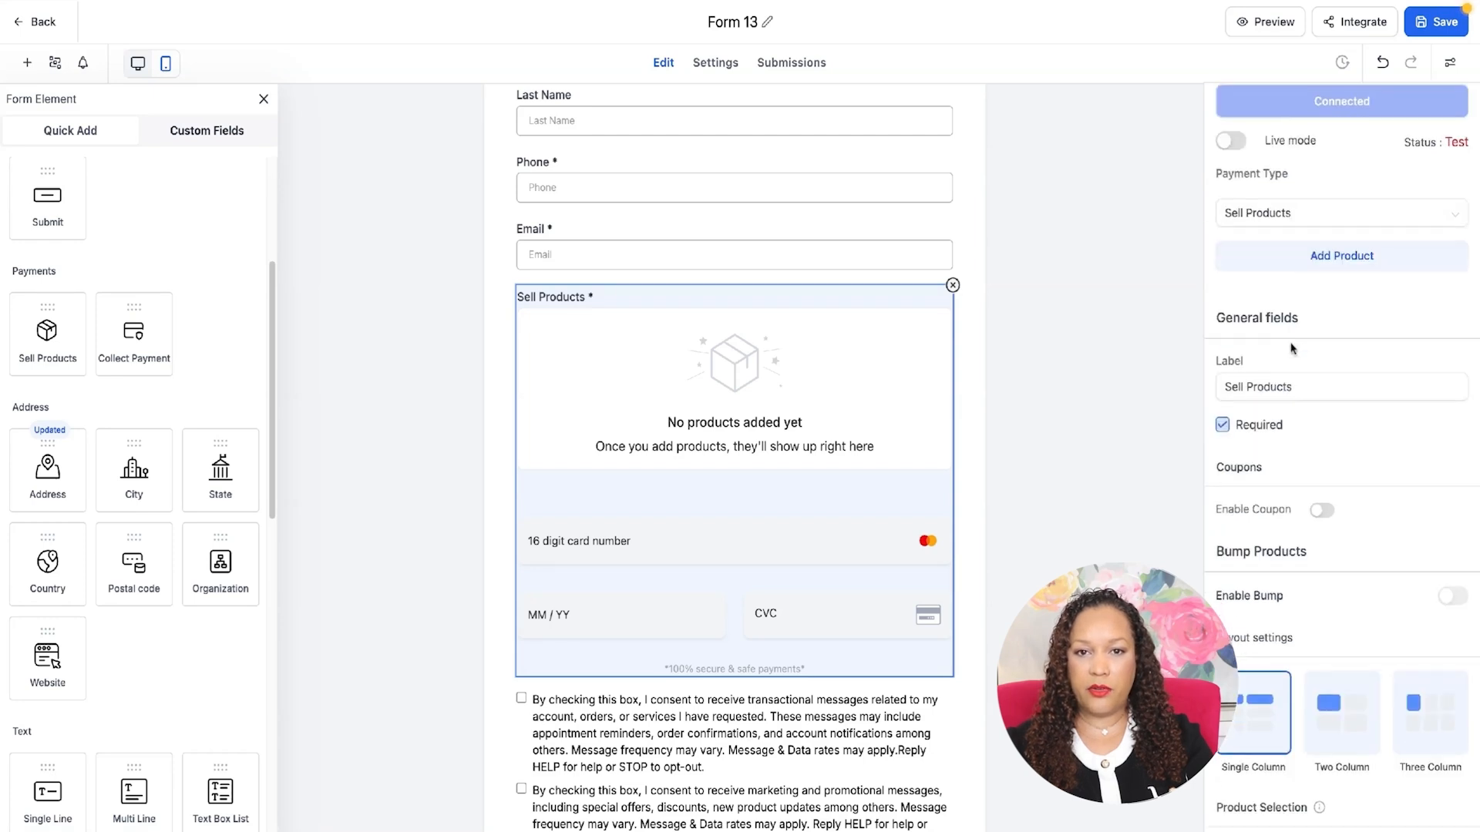
scroll(1293, 349, down, 2)
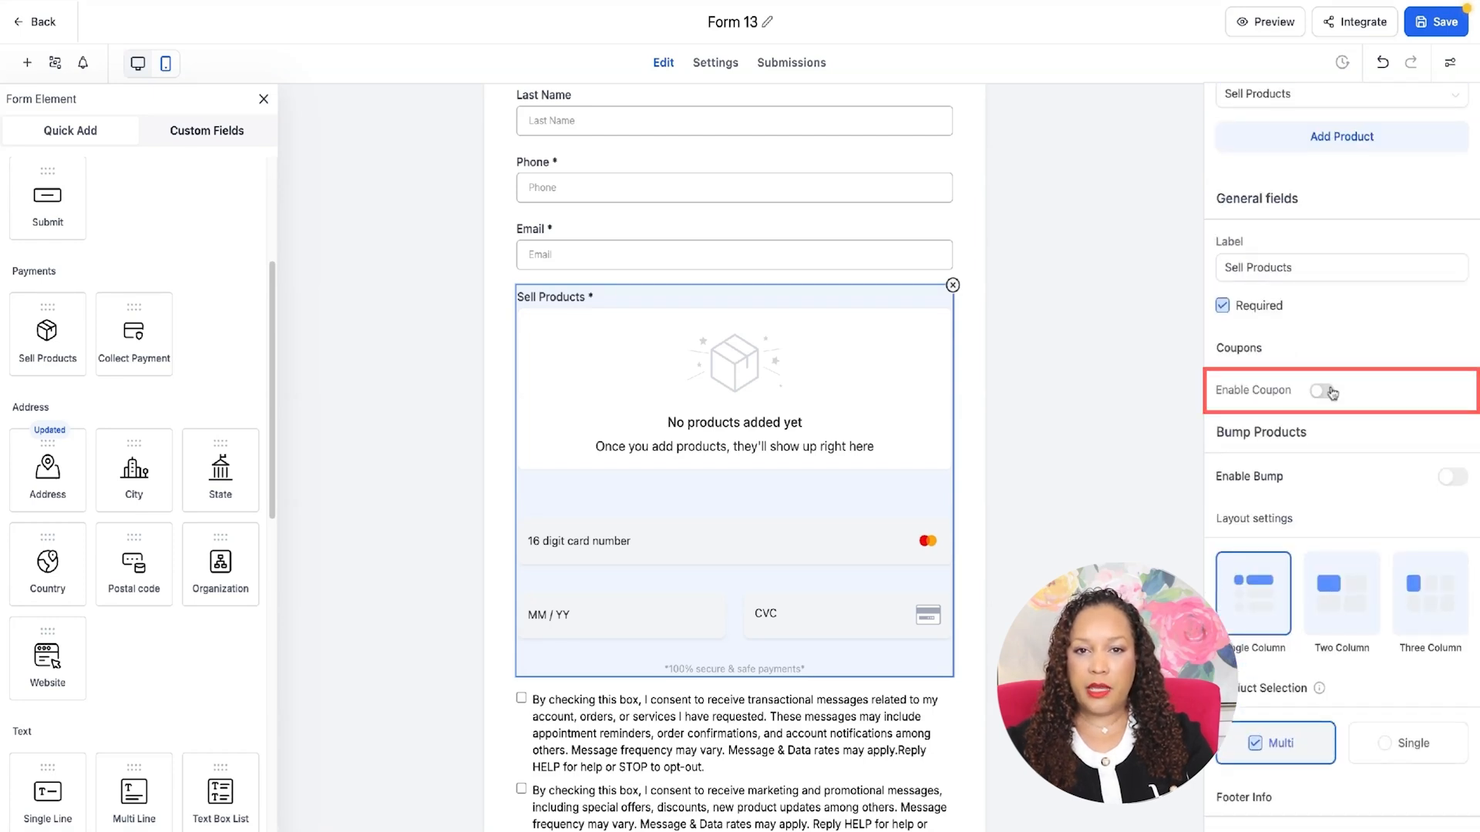
scroll(1333, 393, down, 3)
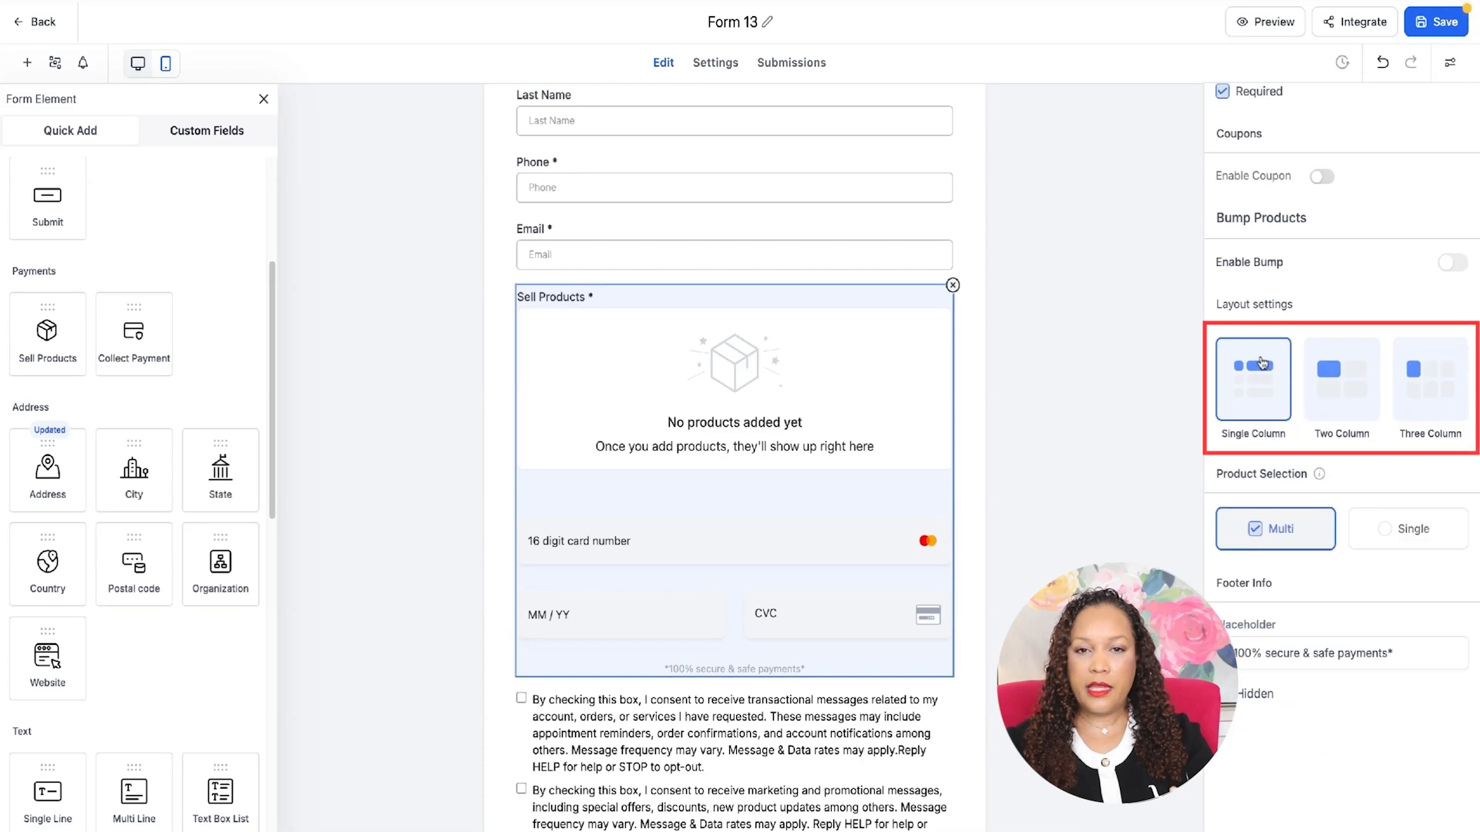
click(1333, 378)
click(1283, 379)
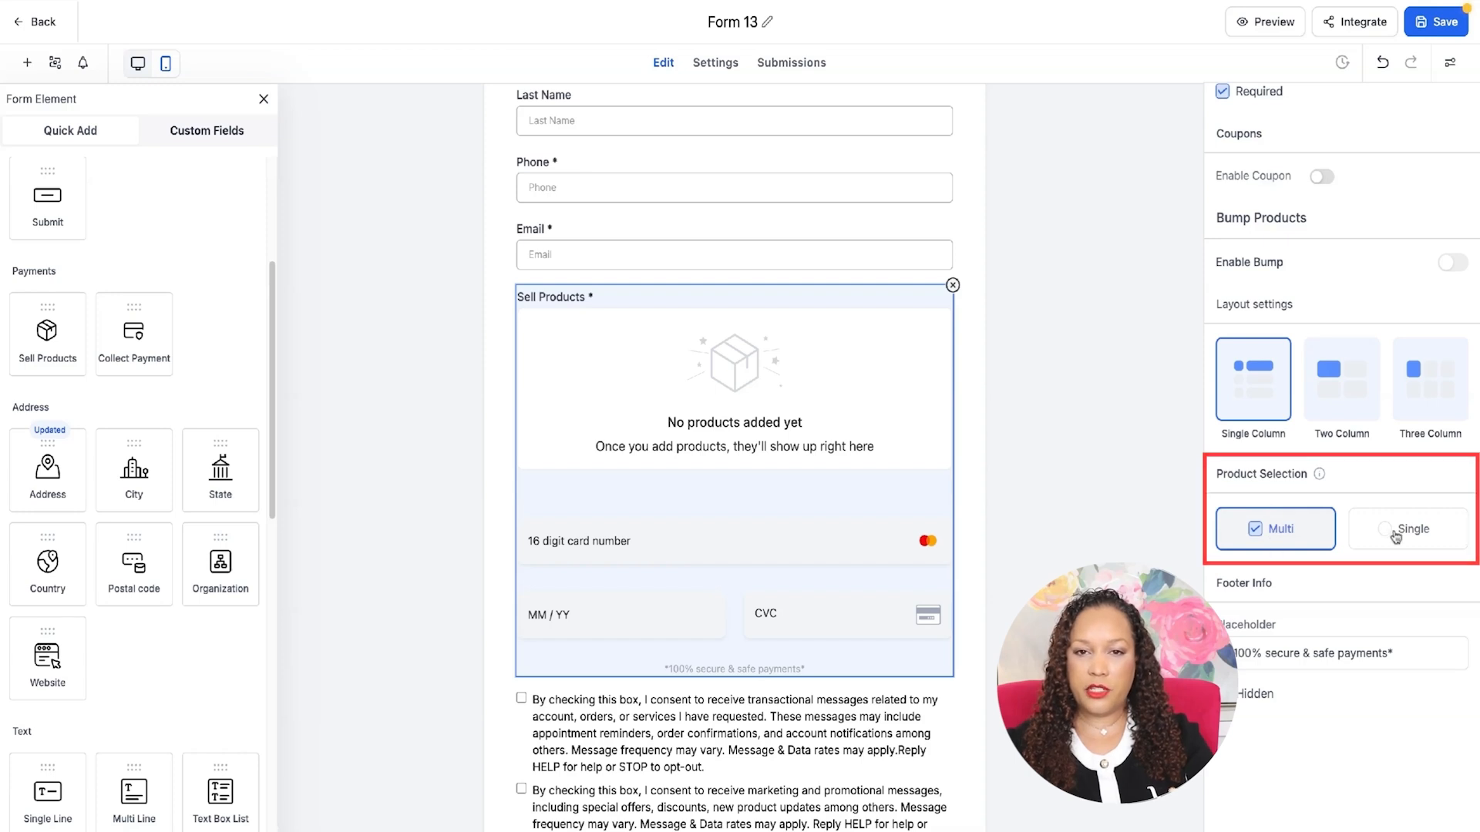
scroll(1340, 551, up, 6)
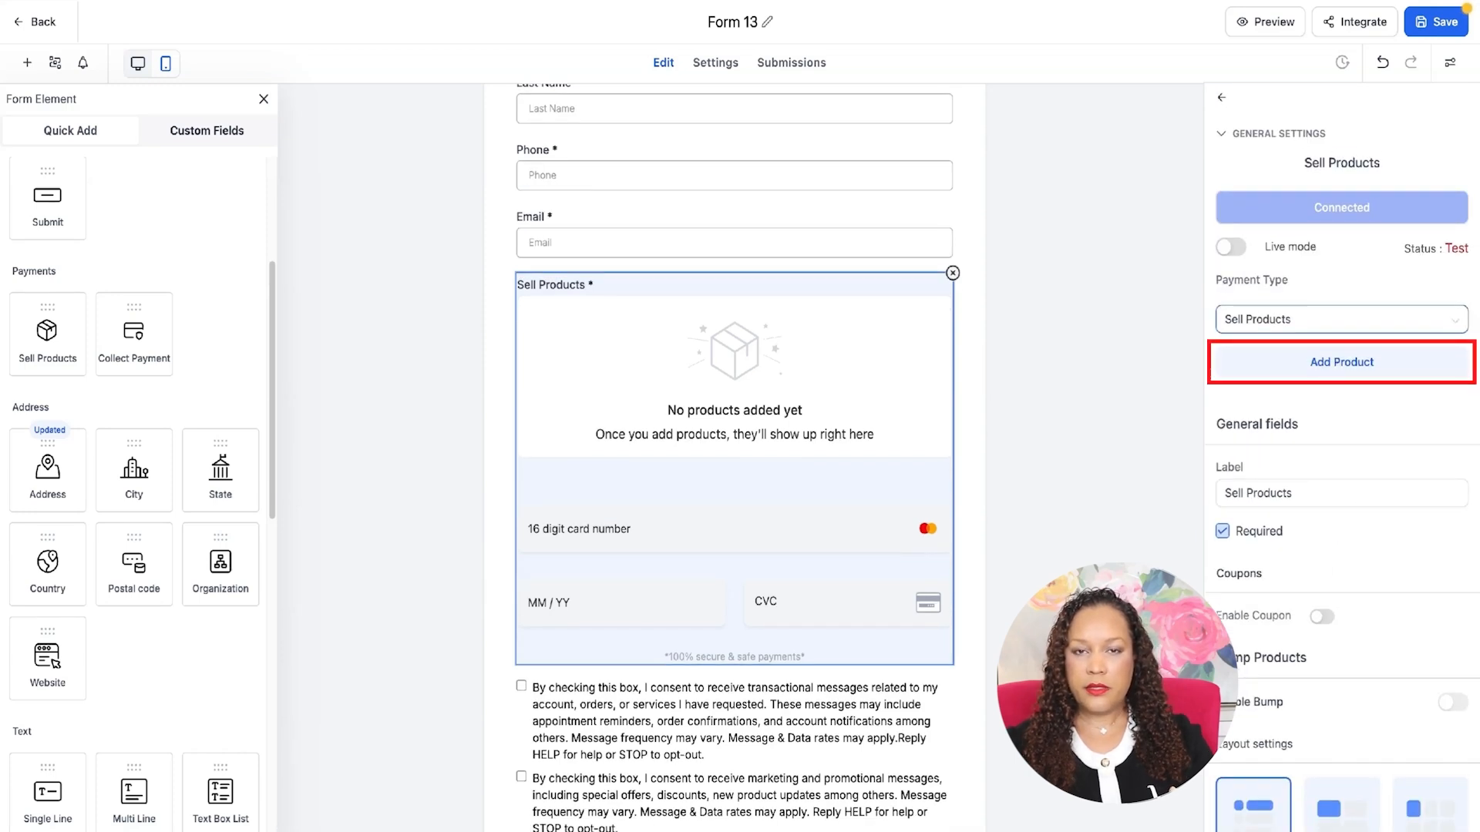
- Add Blue Jeans as a main product to the Sell Products element, showing description, image and quantity
click(1341, 362)
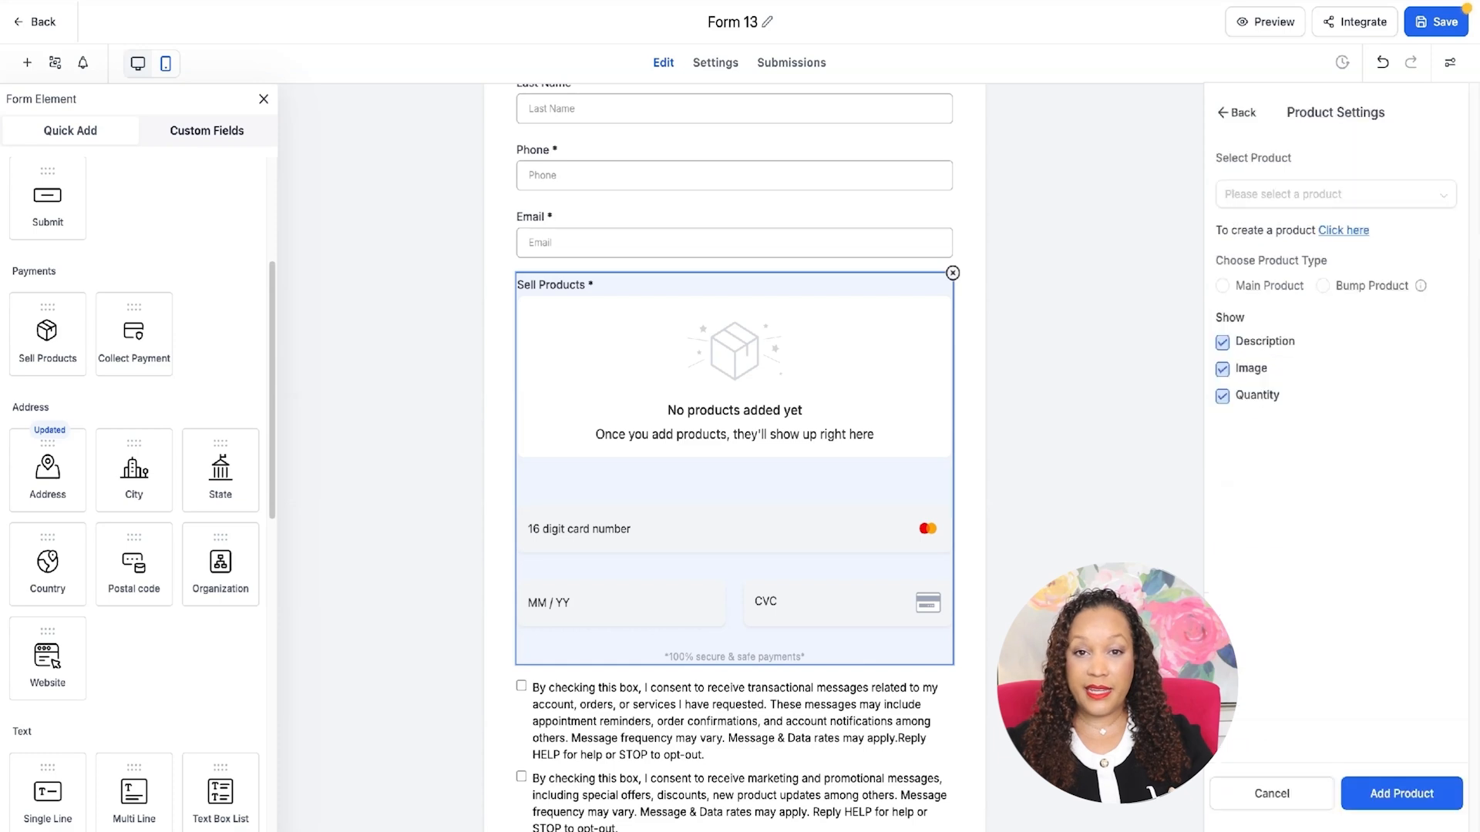
click(1336, 195)
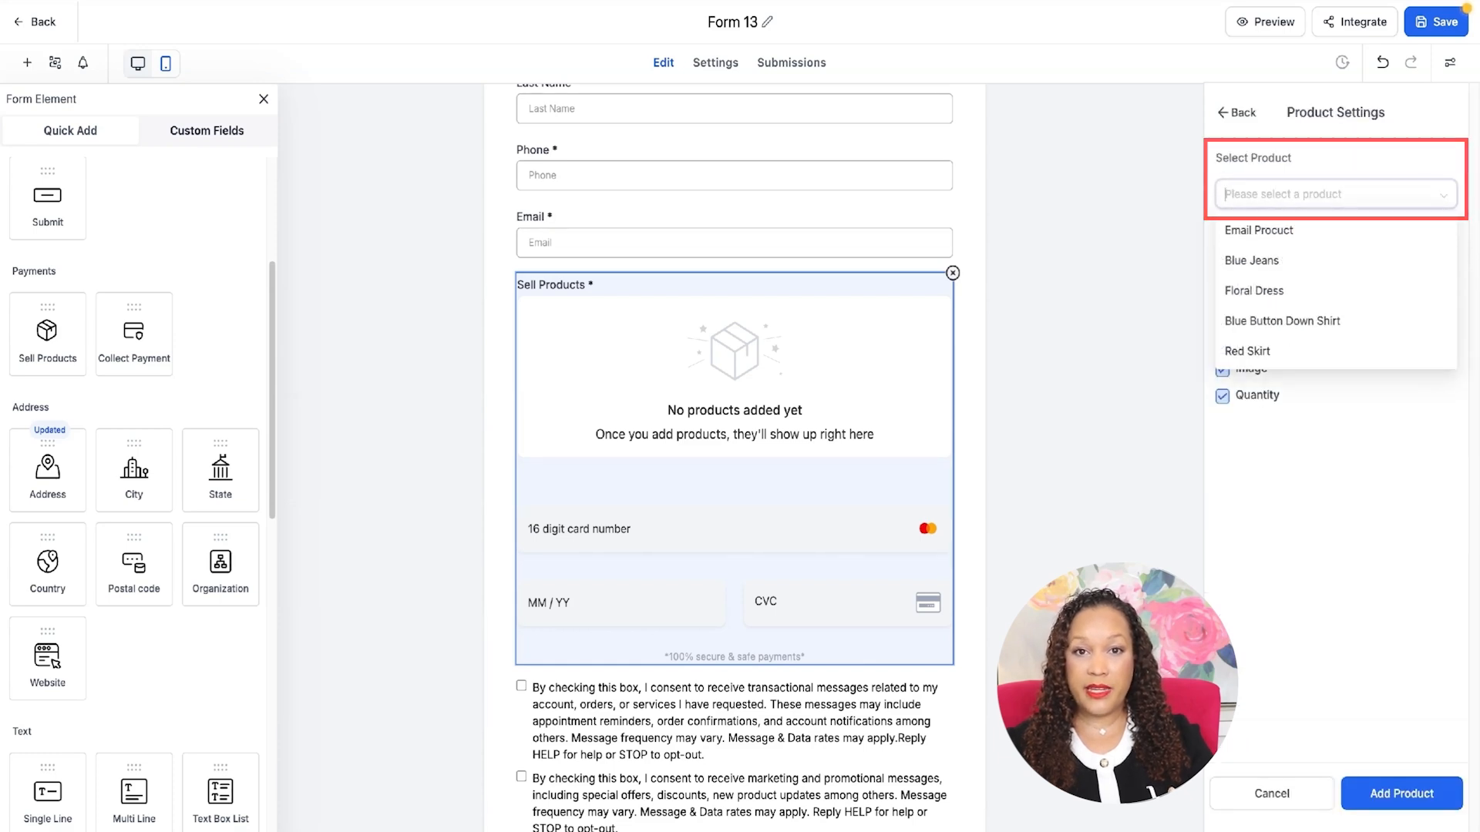
click(1251, 261)
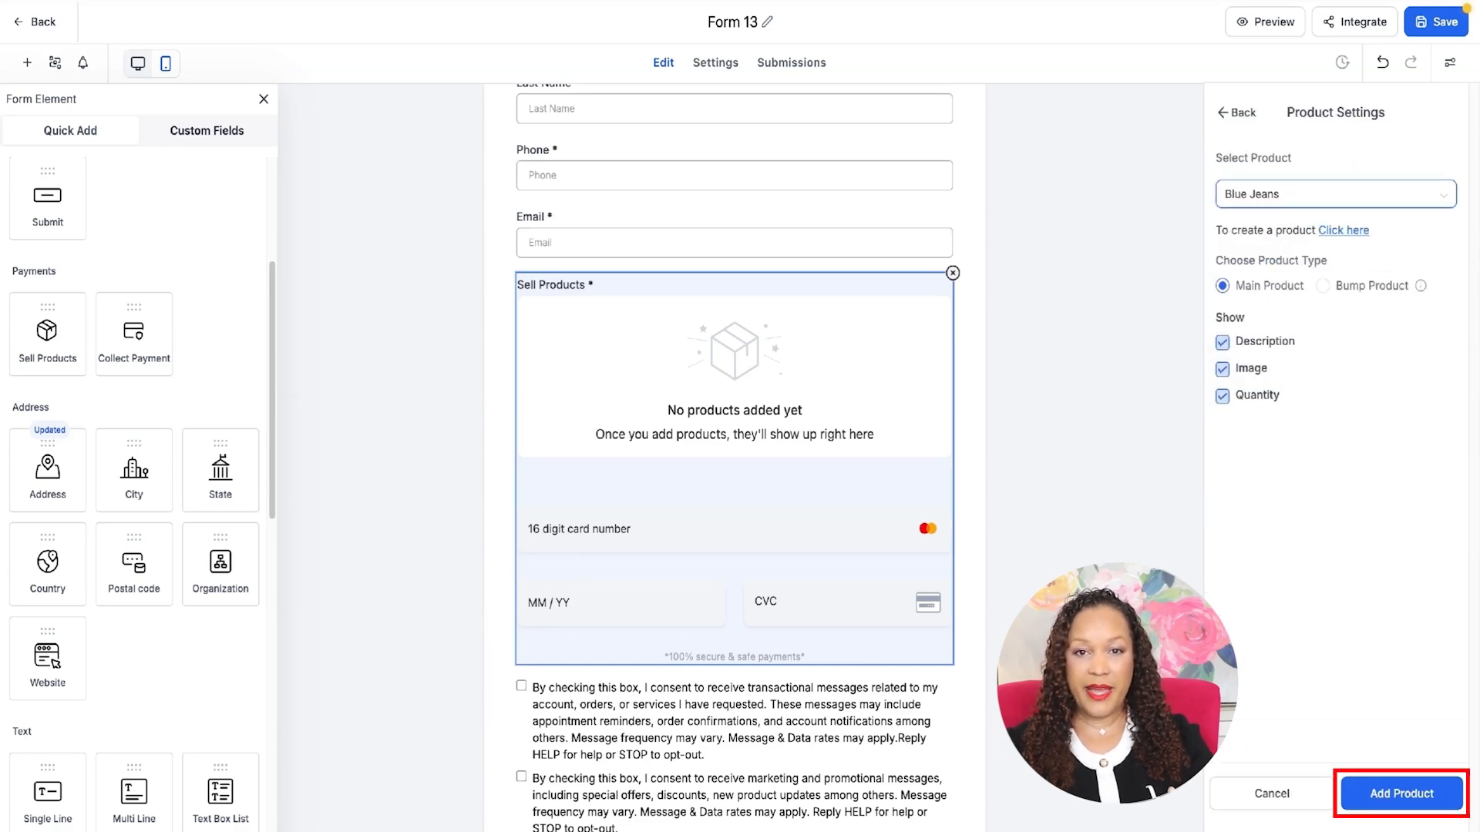
click(1401, 793)
scroll(814, 319, down, 2)
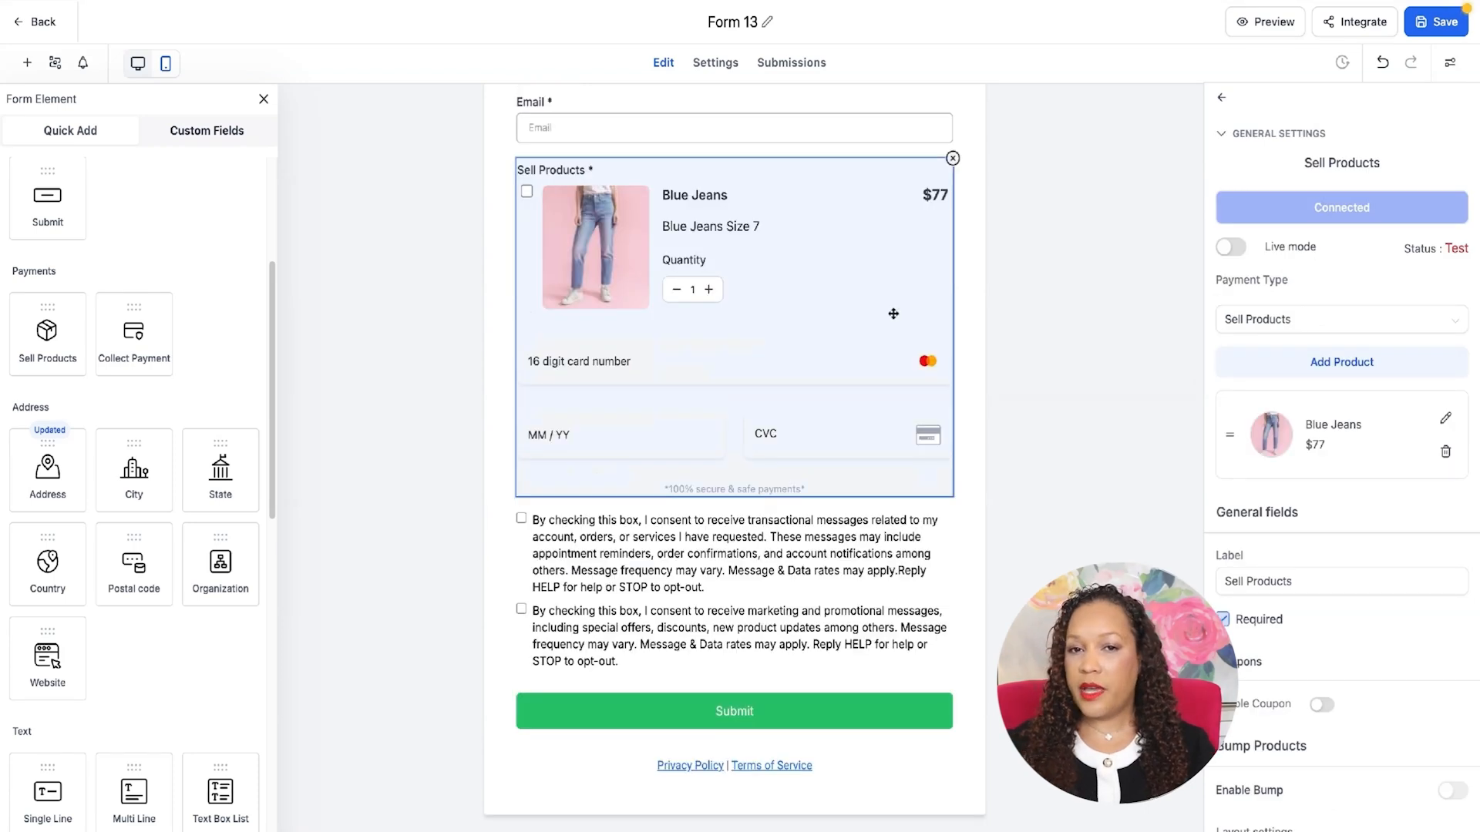
- Start adding another product, selecting Floral Dress and setting its product type to Bump Product
click(1337, 362)
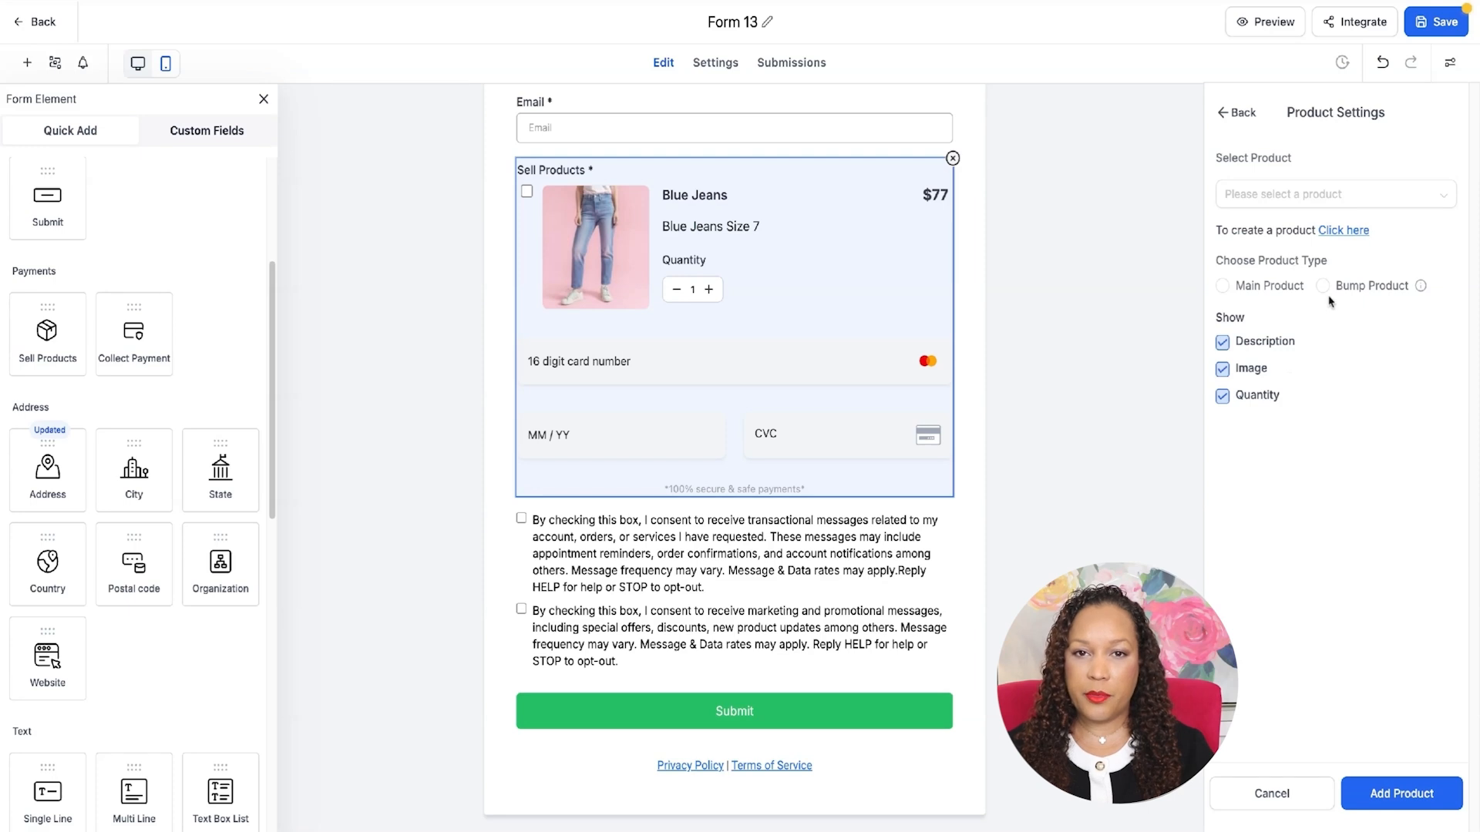
click(1338, 195)
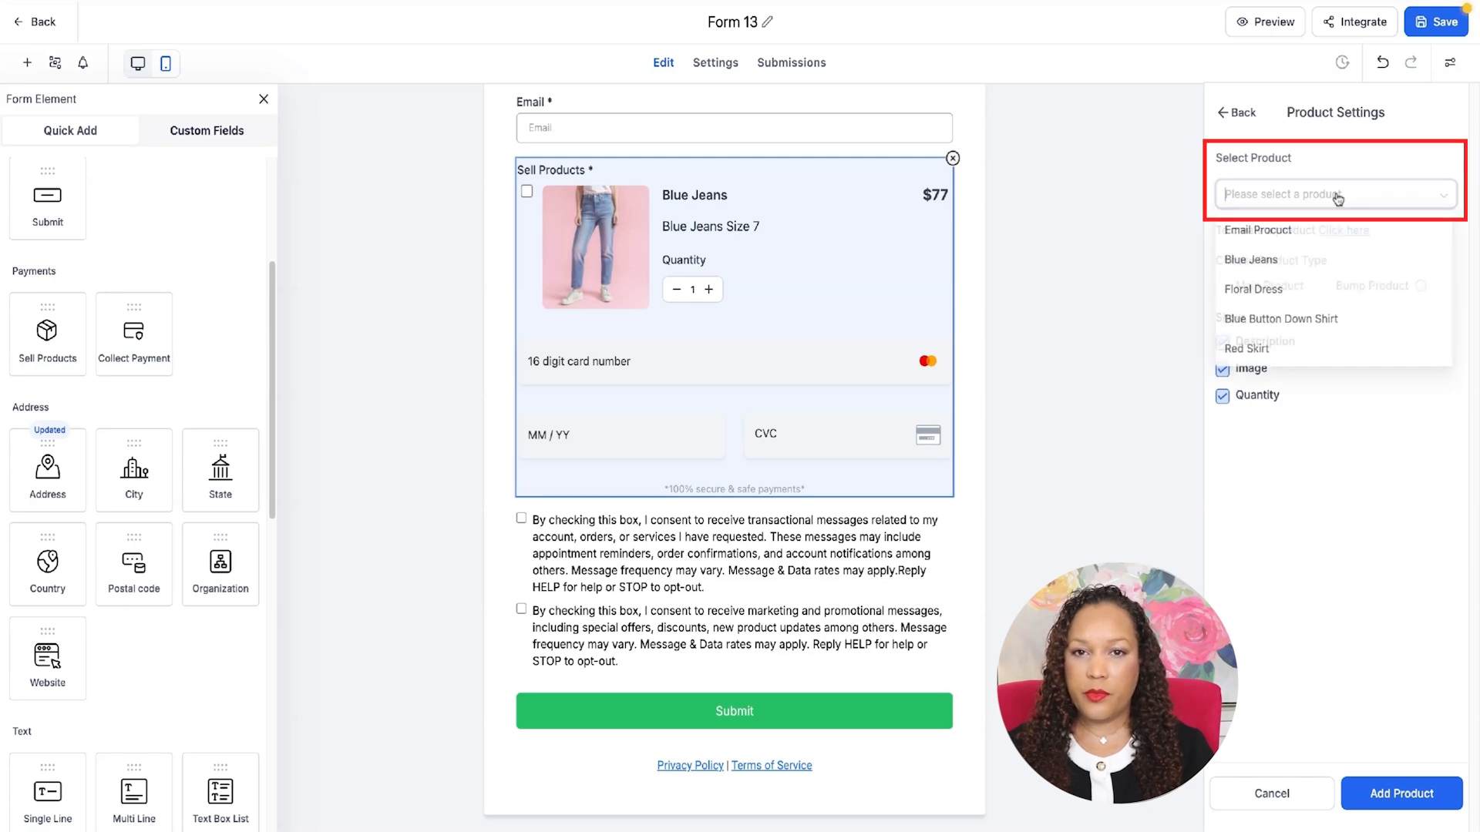
click(1285, 292)
click(1324, 286)
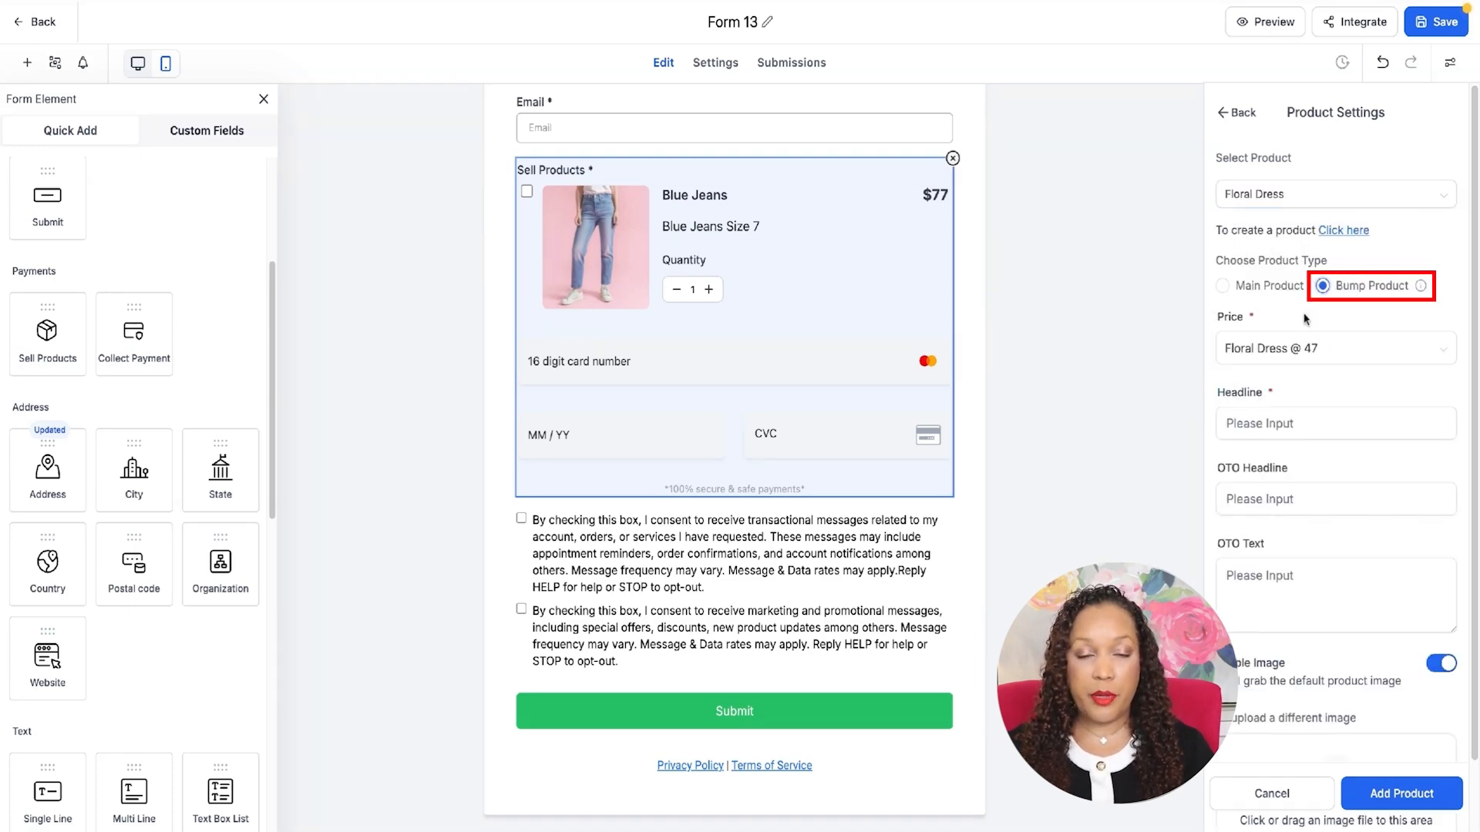
- Add the bump product with headline "Amazing Floral Dress", OTO headline "Get this for a steal!" and OTO text "Normally $200"
scroll(1338, 312, down, 2)
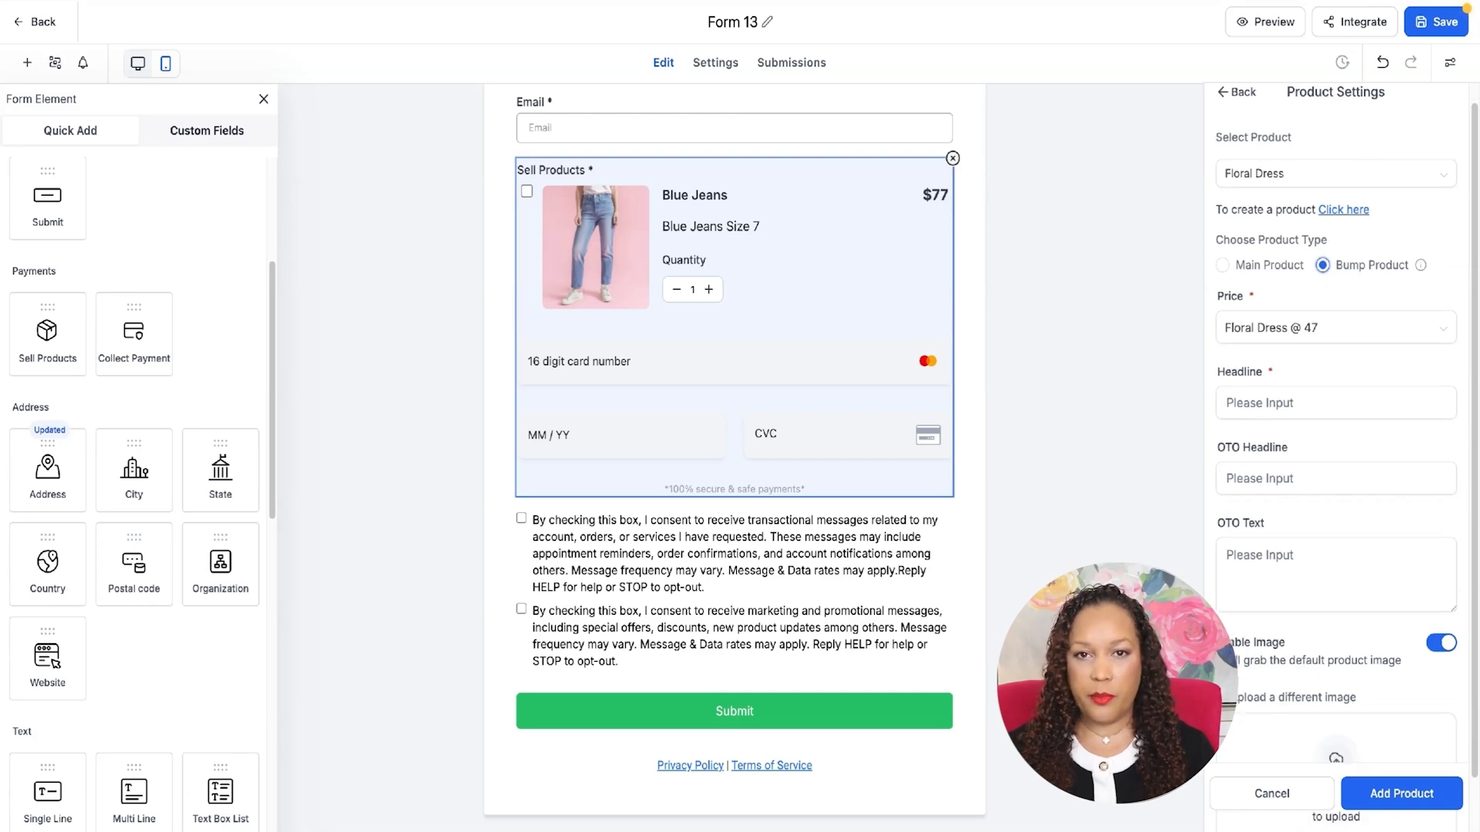
click(1336, 312)
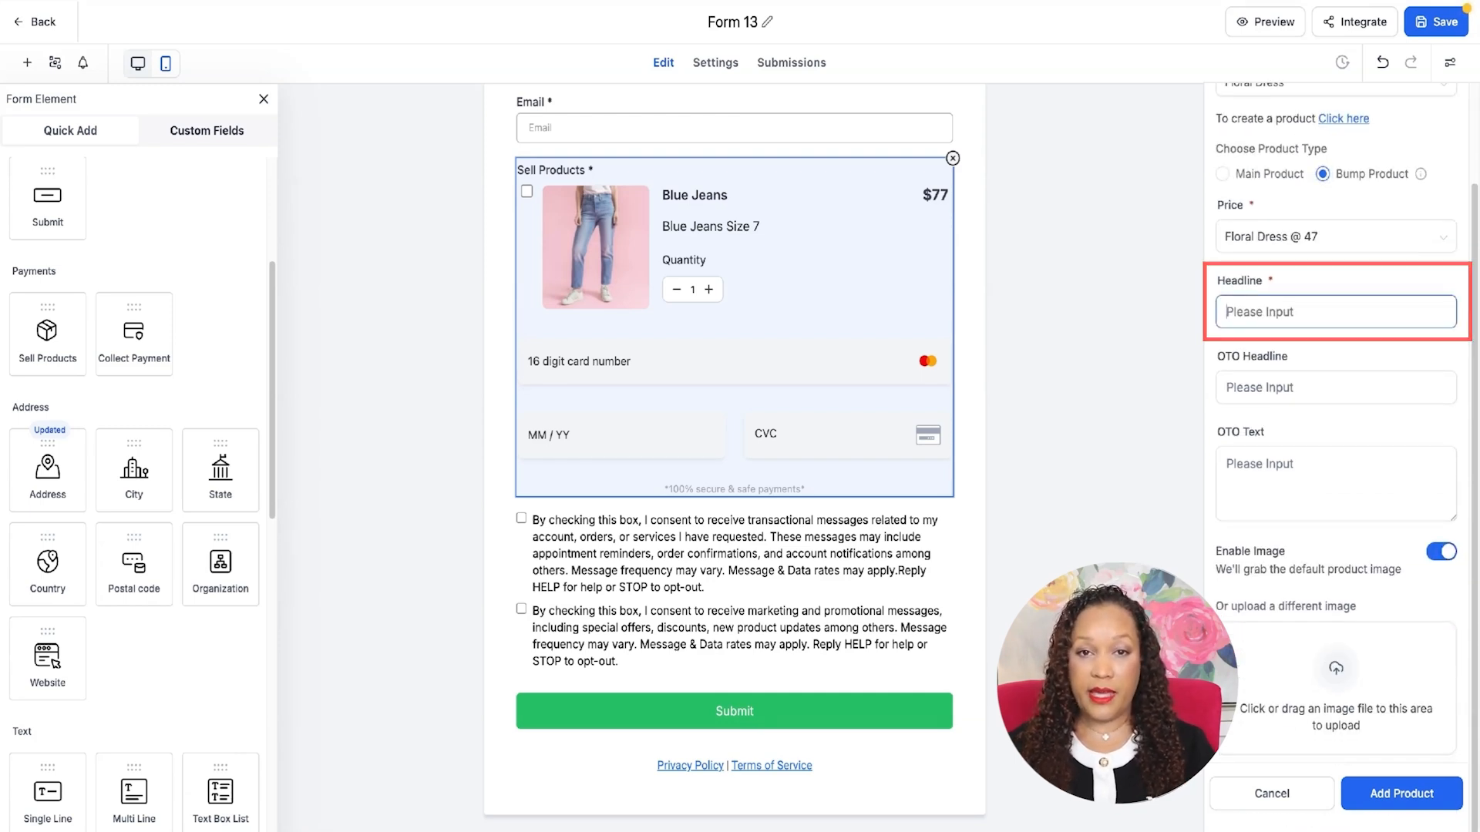
text(Amazing Floral Dress)
click(1269, 387)
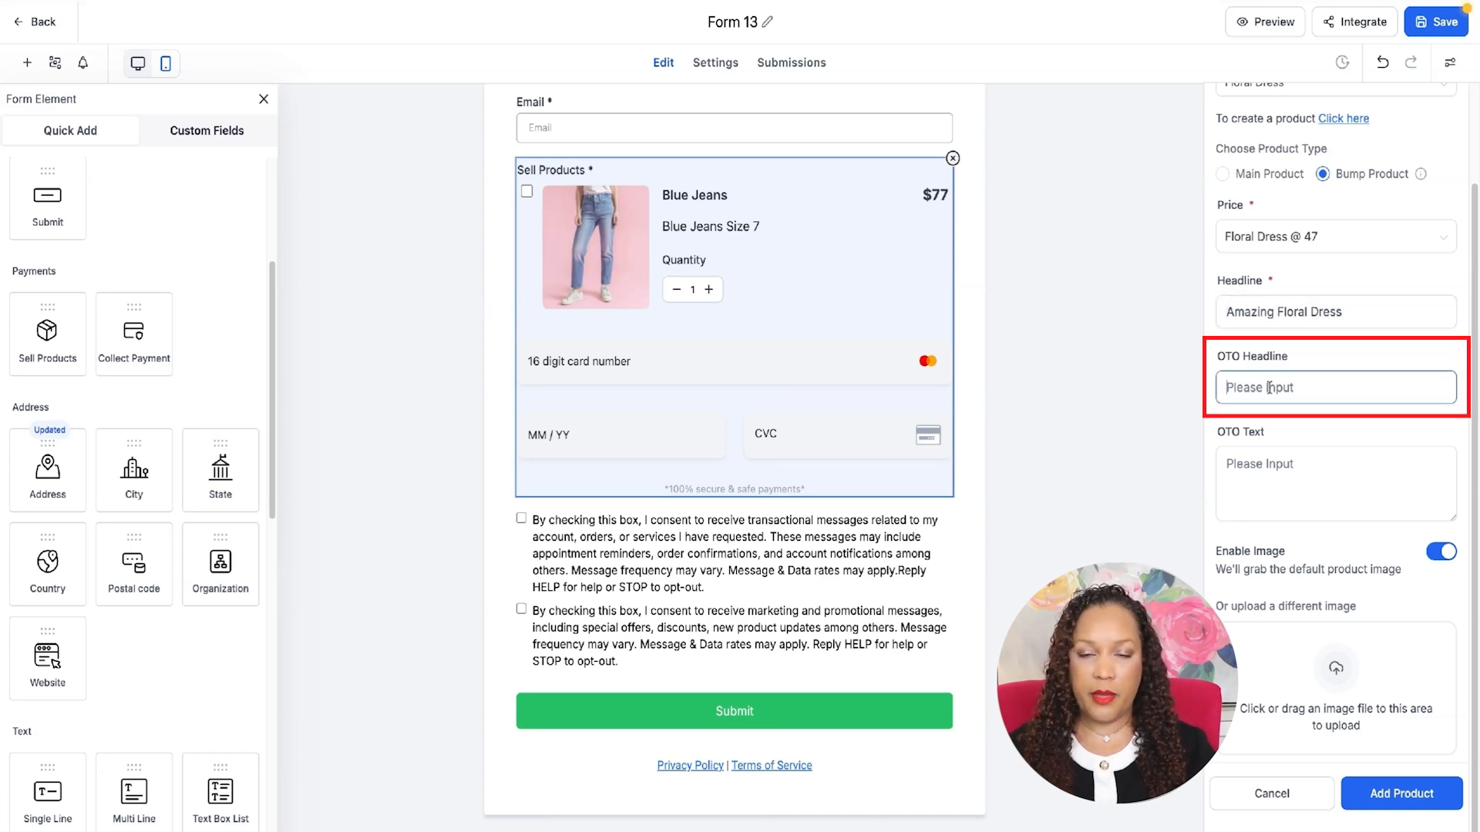
text(Get this for a steal!)
click(1274, 481)
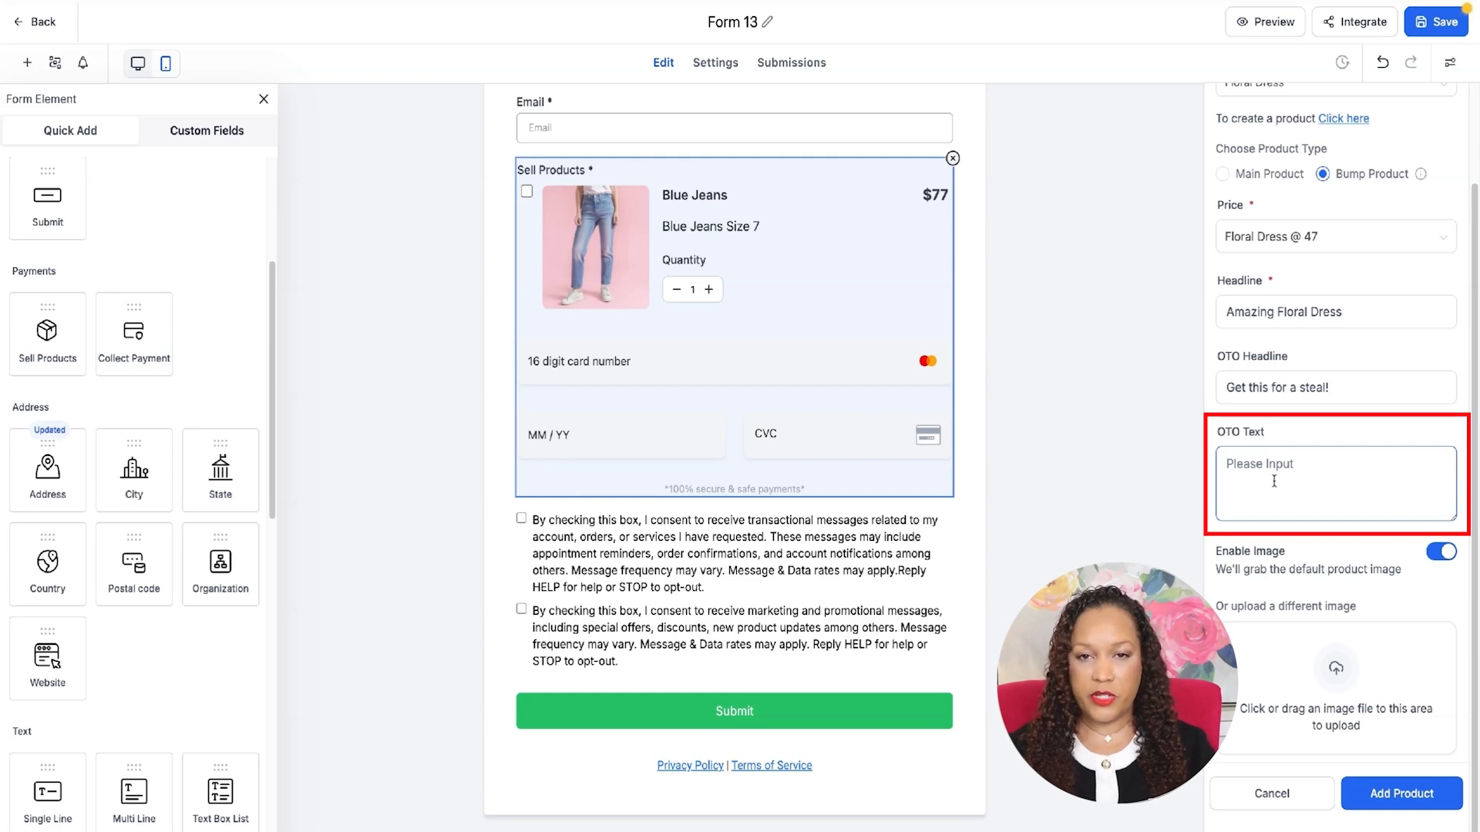
text(Normally $200)
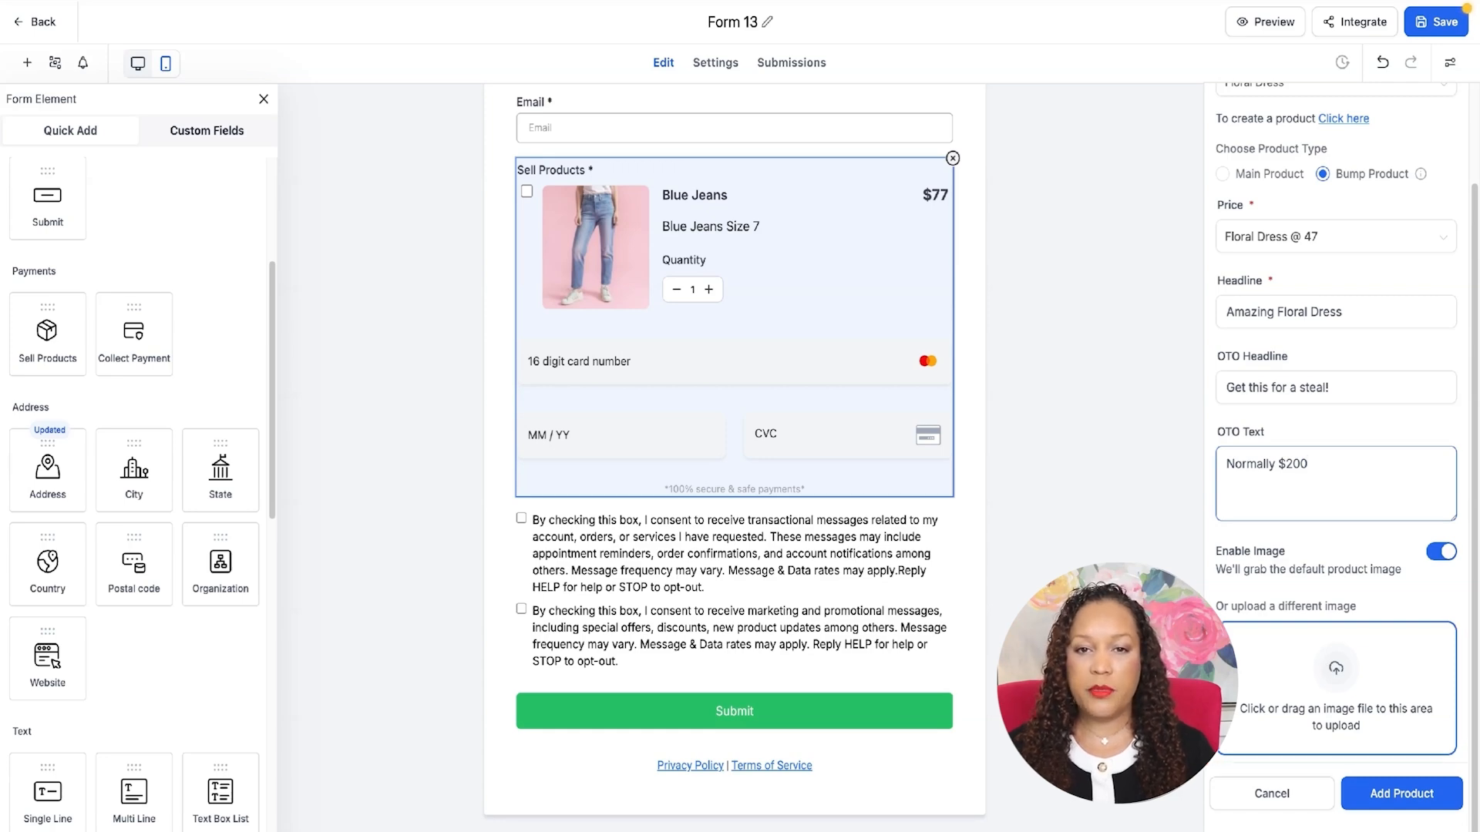
click(1380, 798)
click(1304, 319)
click(1131, 366)
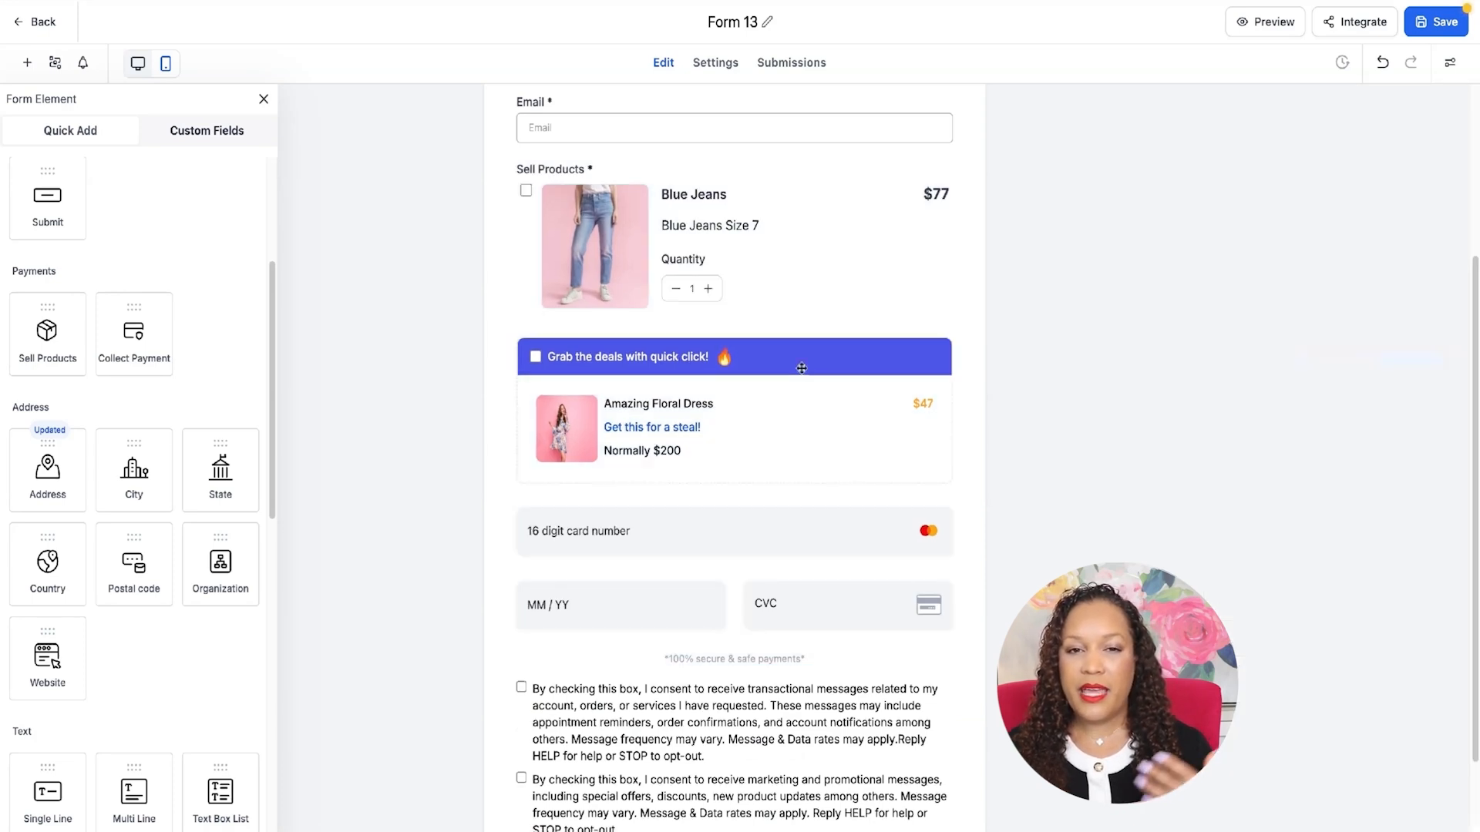
- Try the Classic order bump style in the Sell Products settings and return it to Modern
click(803, 399)
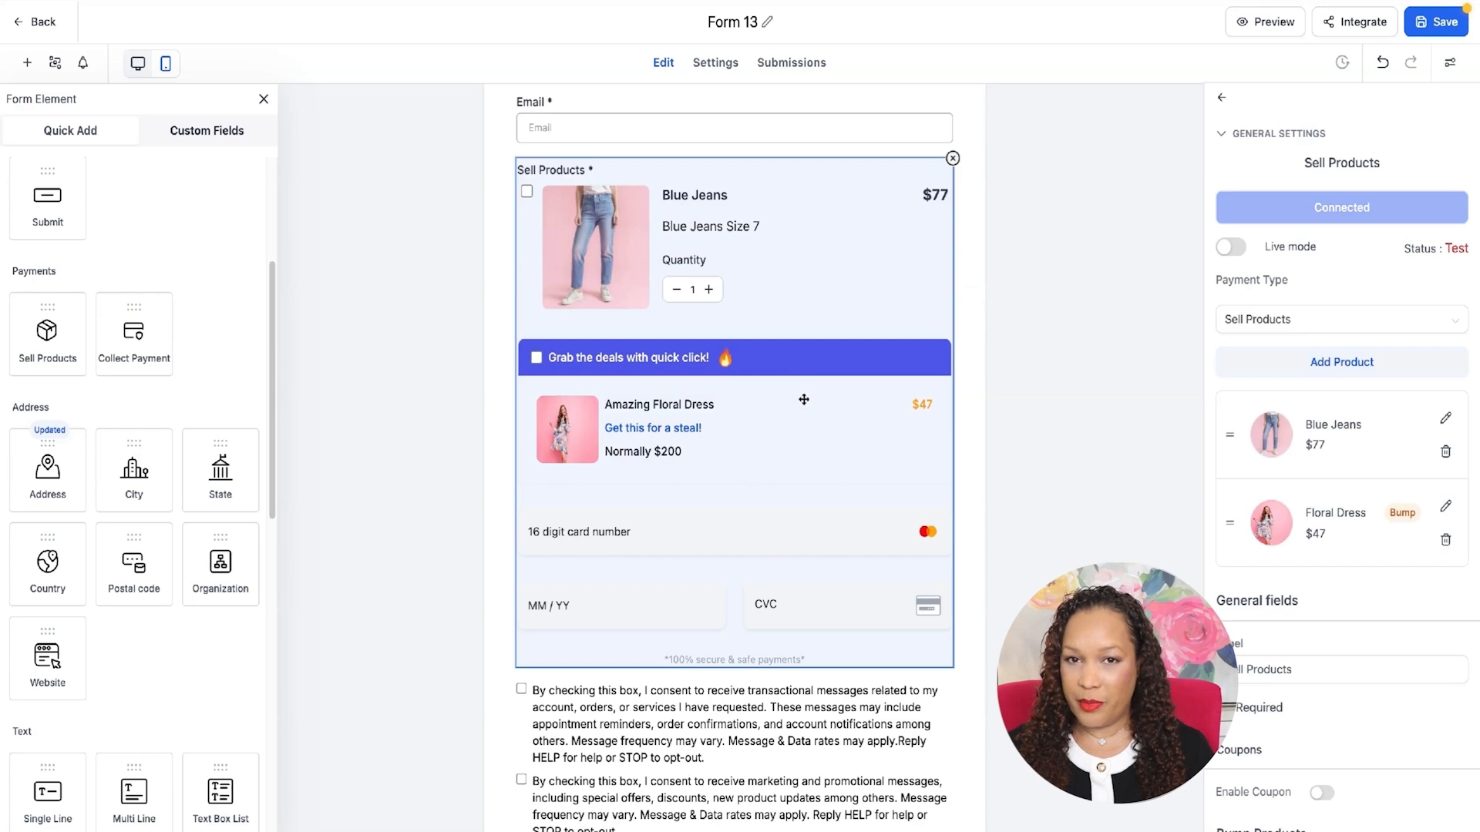
scroll(1287, 210, down, 9)
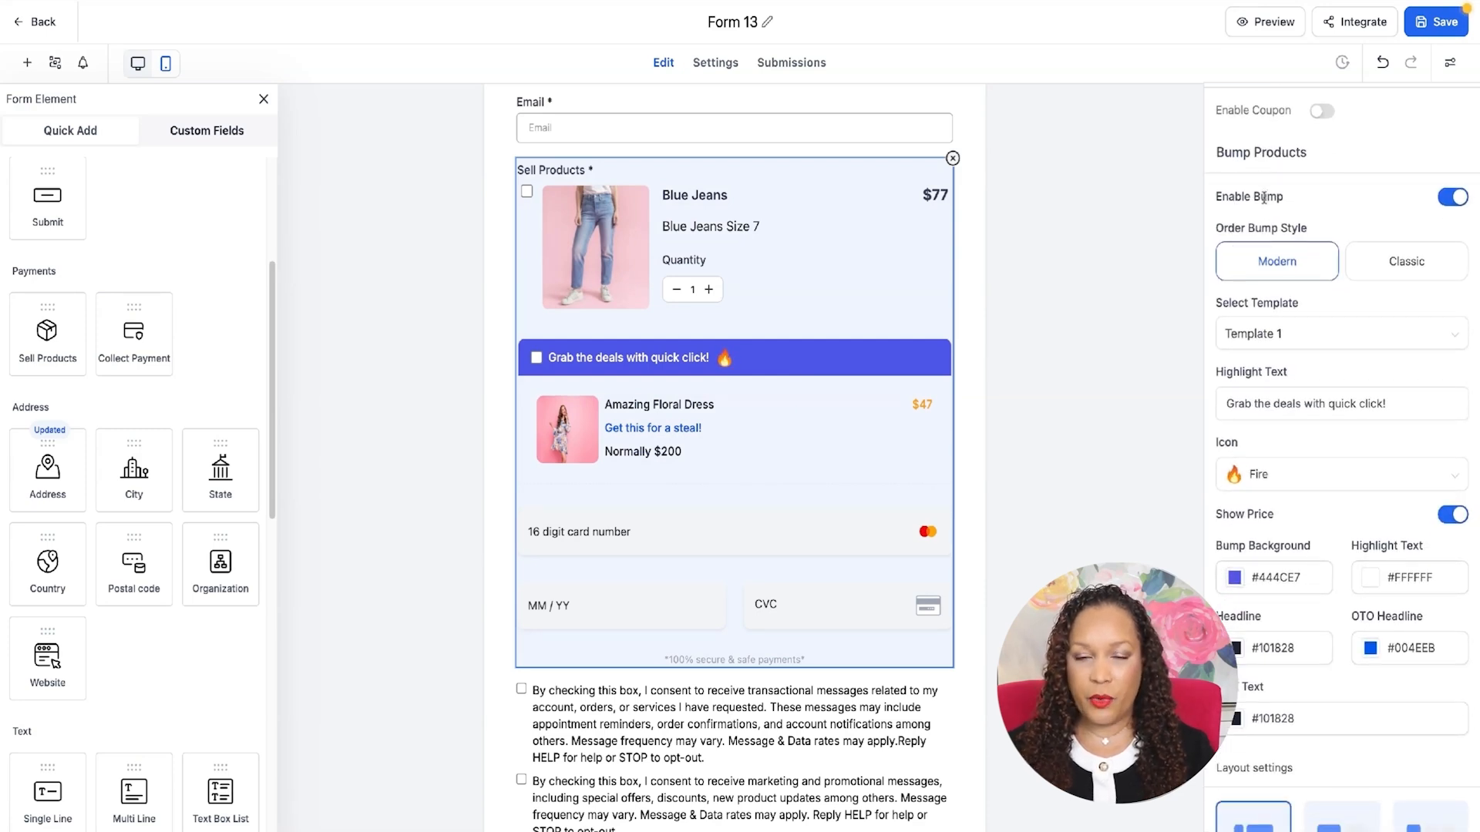
scroll(1265, 224, down, 1)
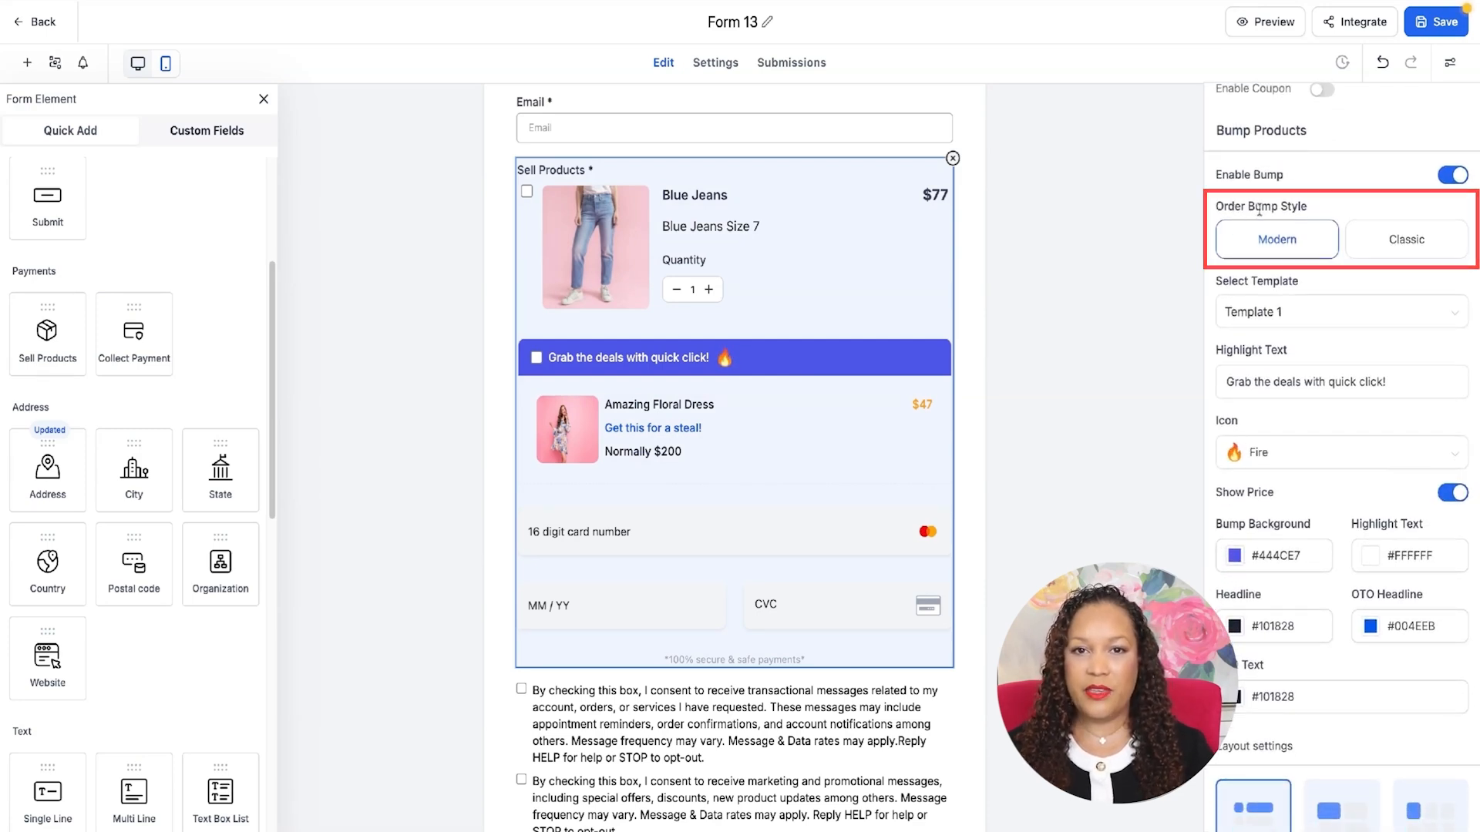
click(1369, 240)
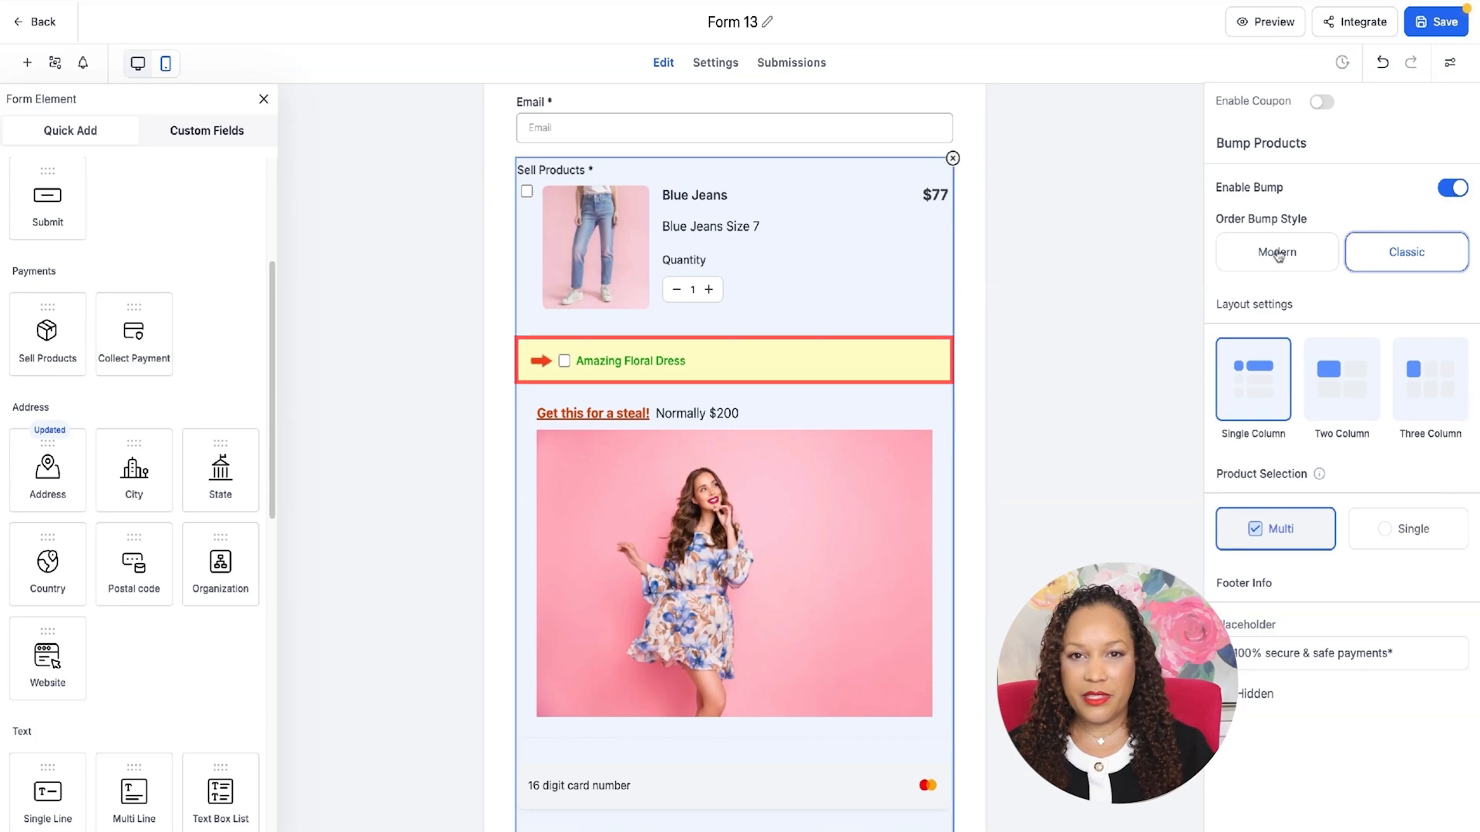
click(1278, 254)
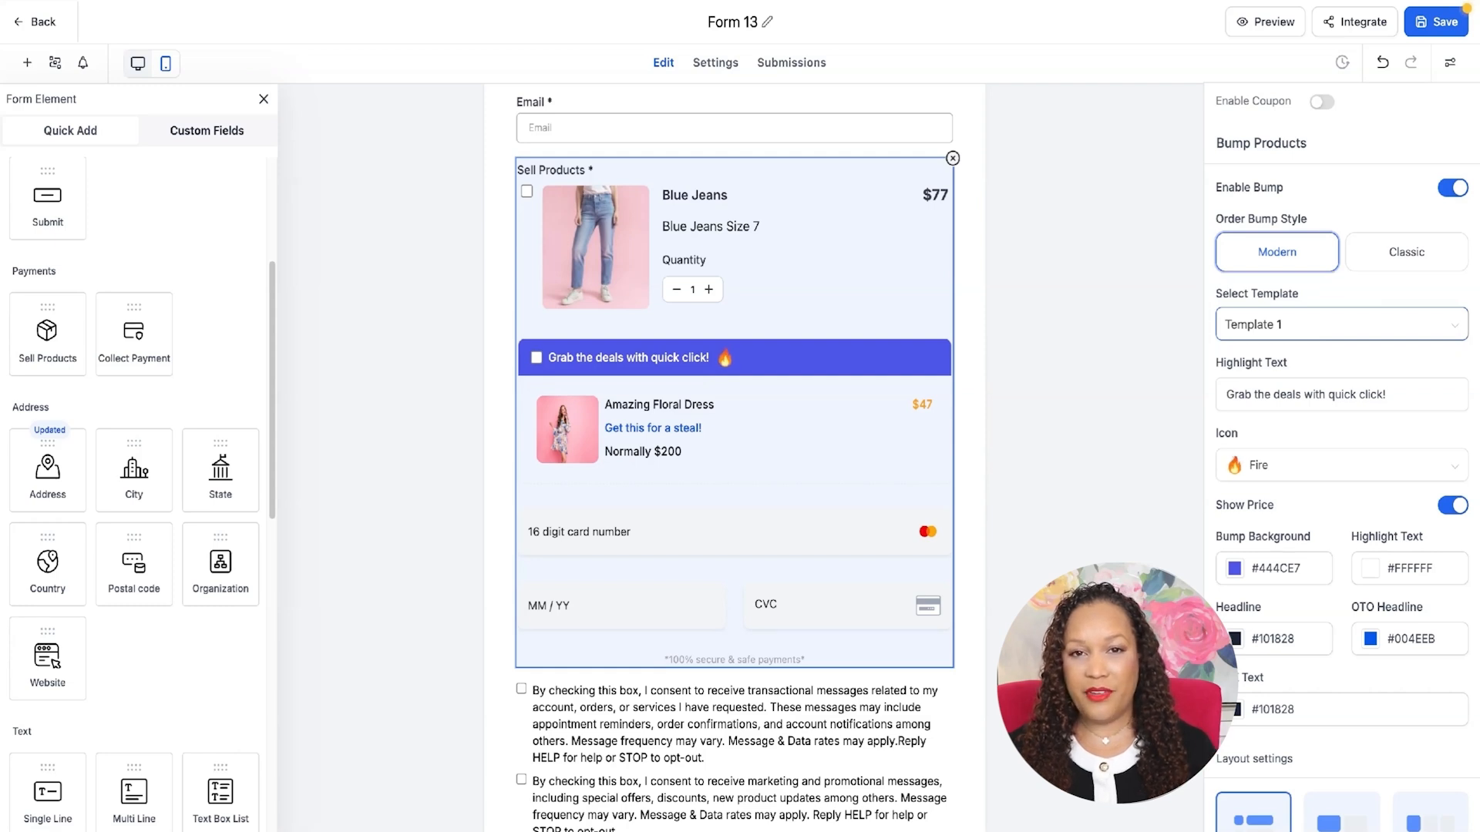
- Try Template 2 for the Modern order bump and set the template to Template 3
click(1341, 323)
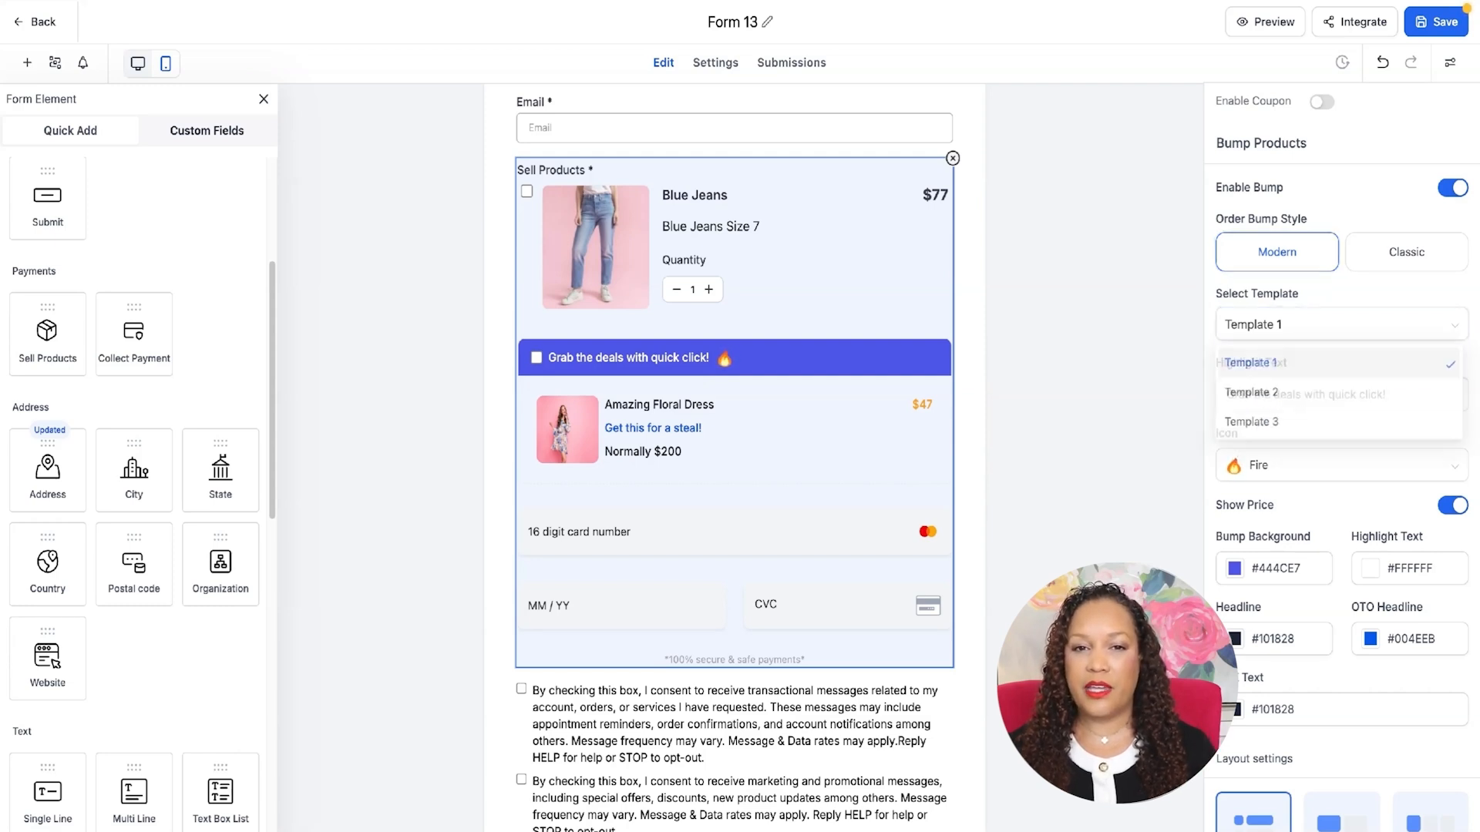
click(1283, 390)
click(1341, 324)
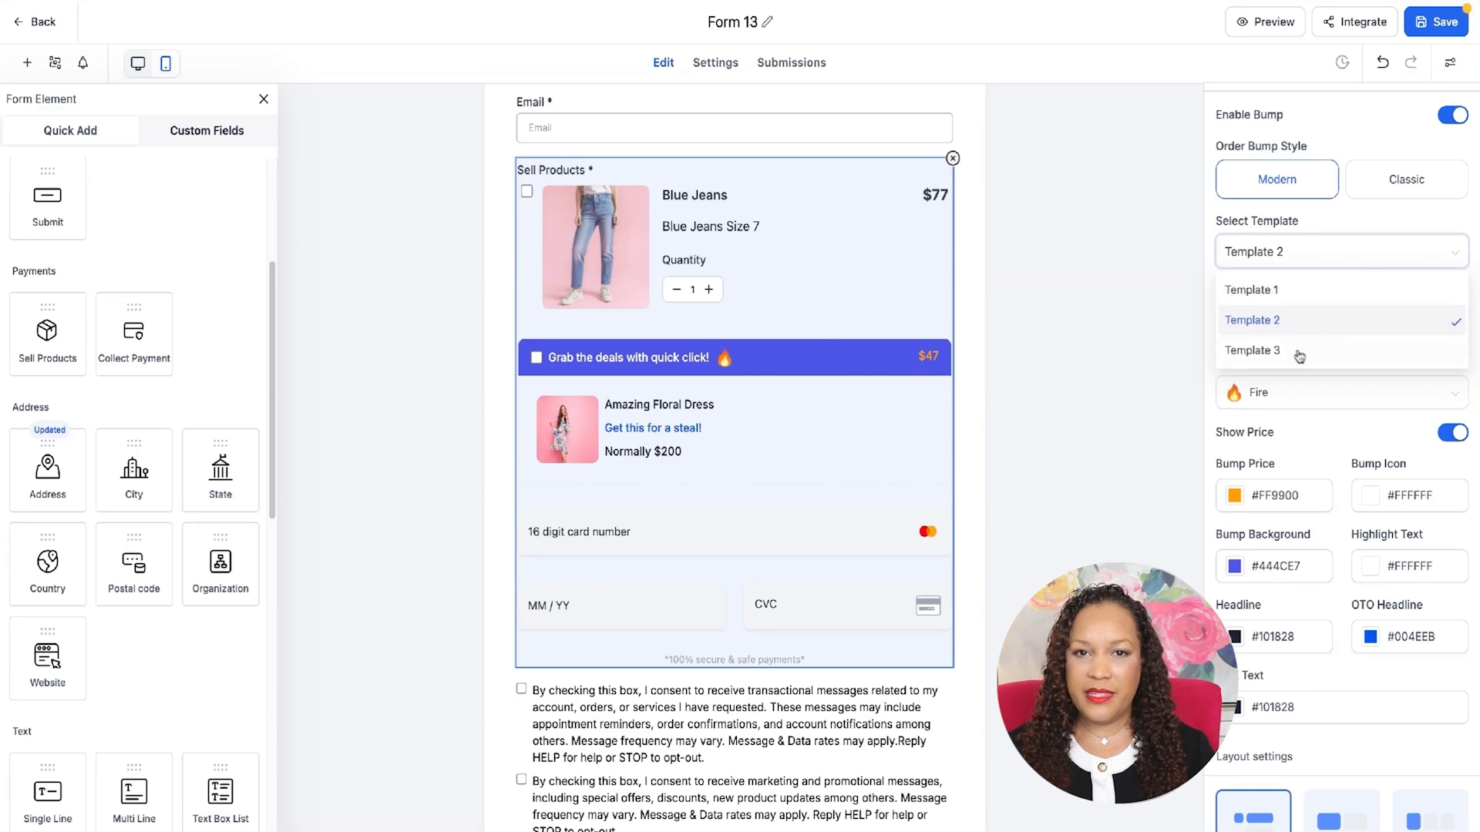
click(1295, 345)
click(1013, 413)
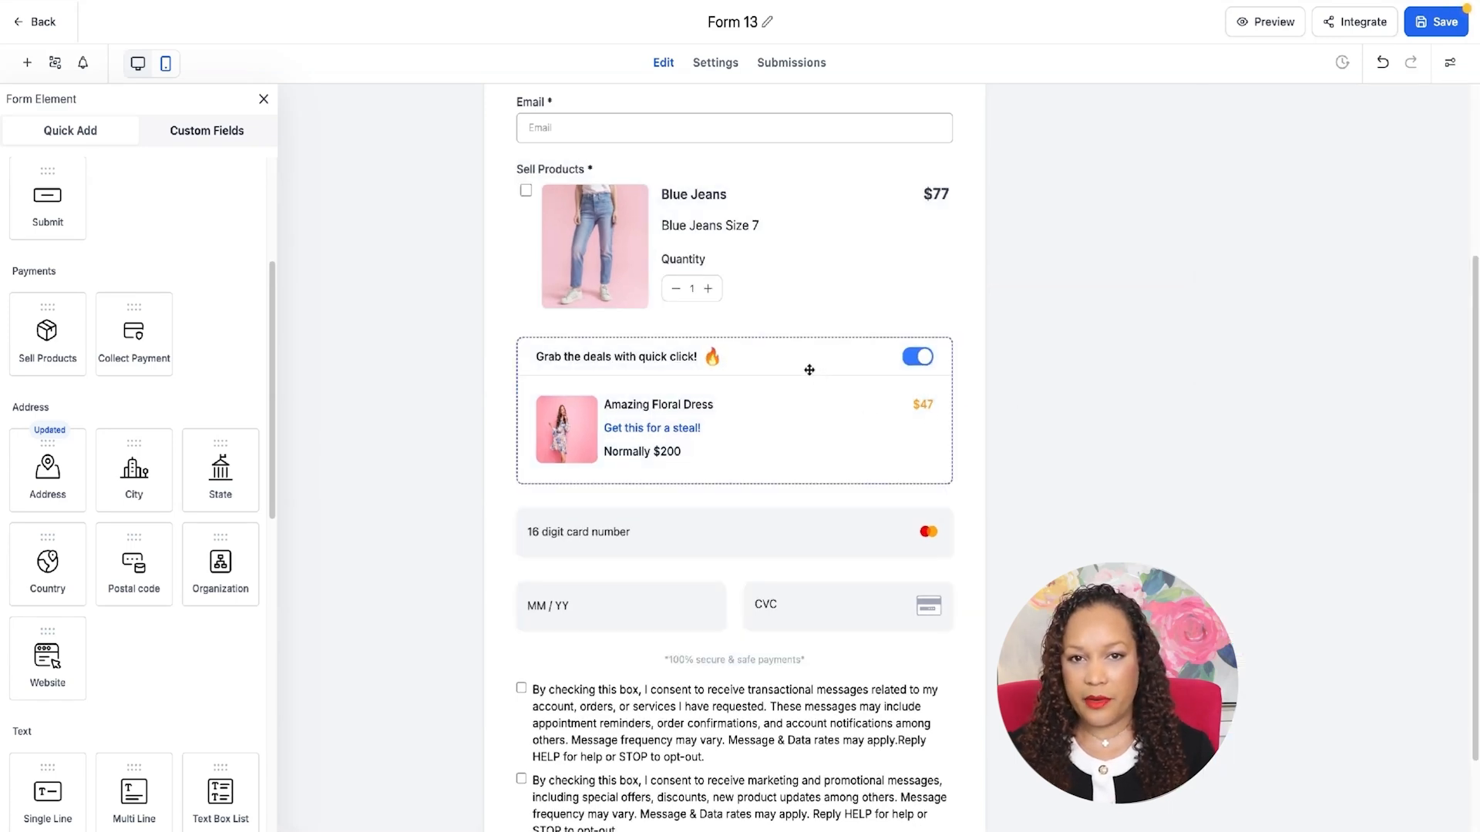
- Set the bump price colour in the Sell Products element's order bump settings to red, #FF0000FF
click(844, 388)
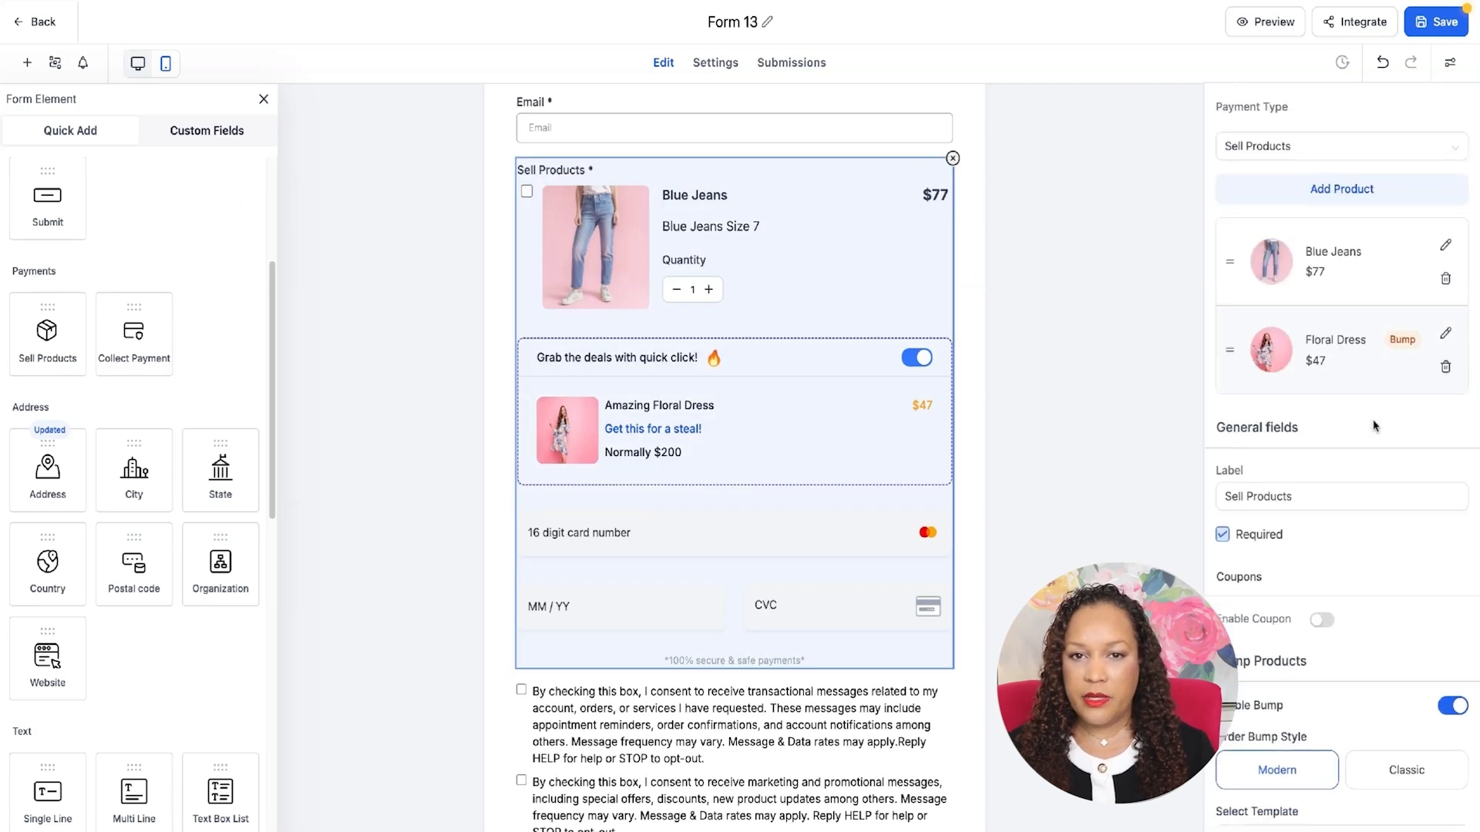
scroll(1364, 426, down, 2)
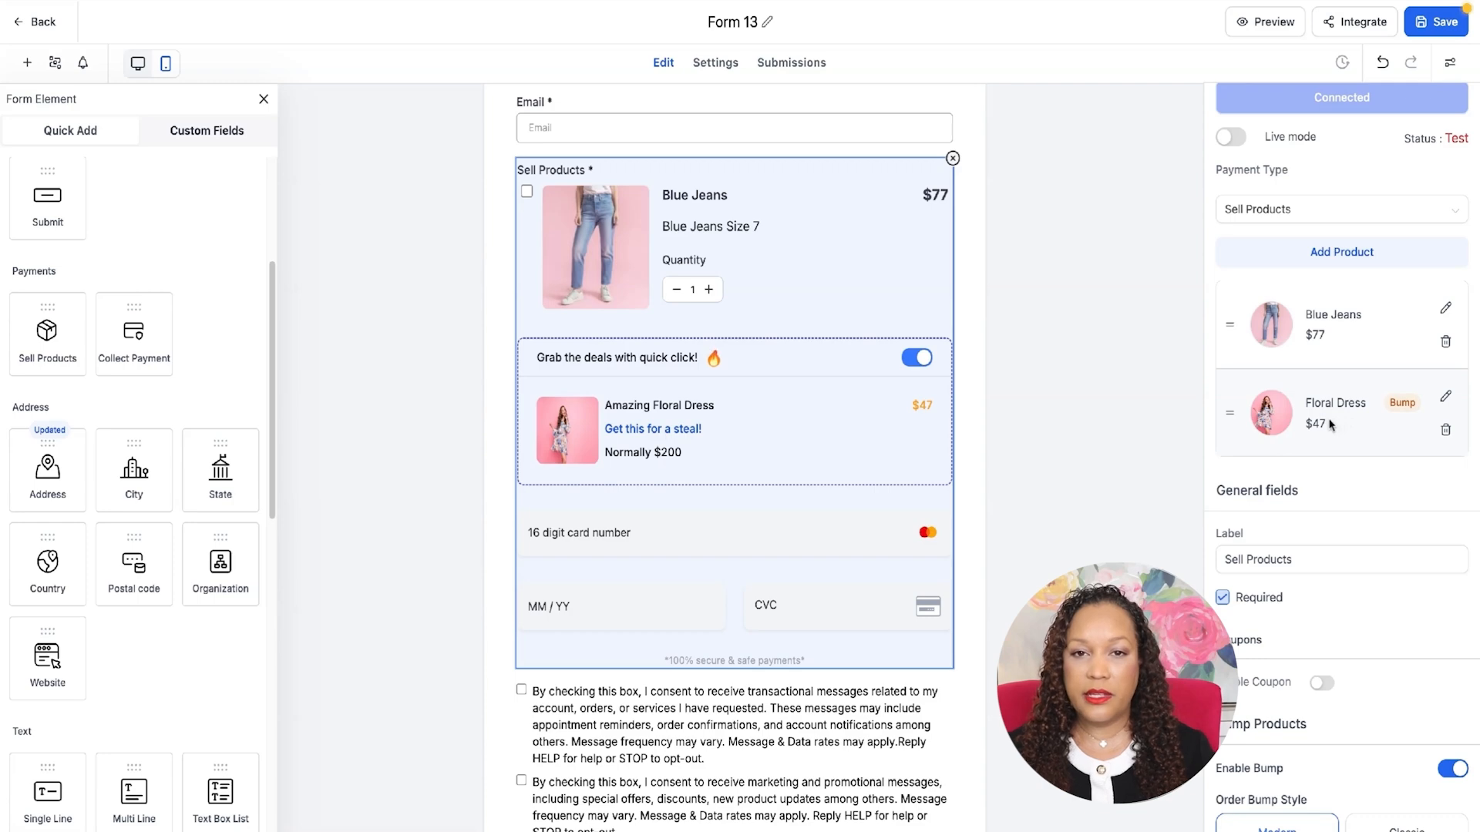
scroll(1330, 424, down, 5)
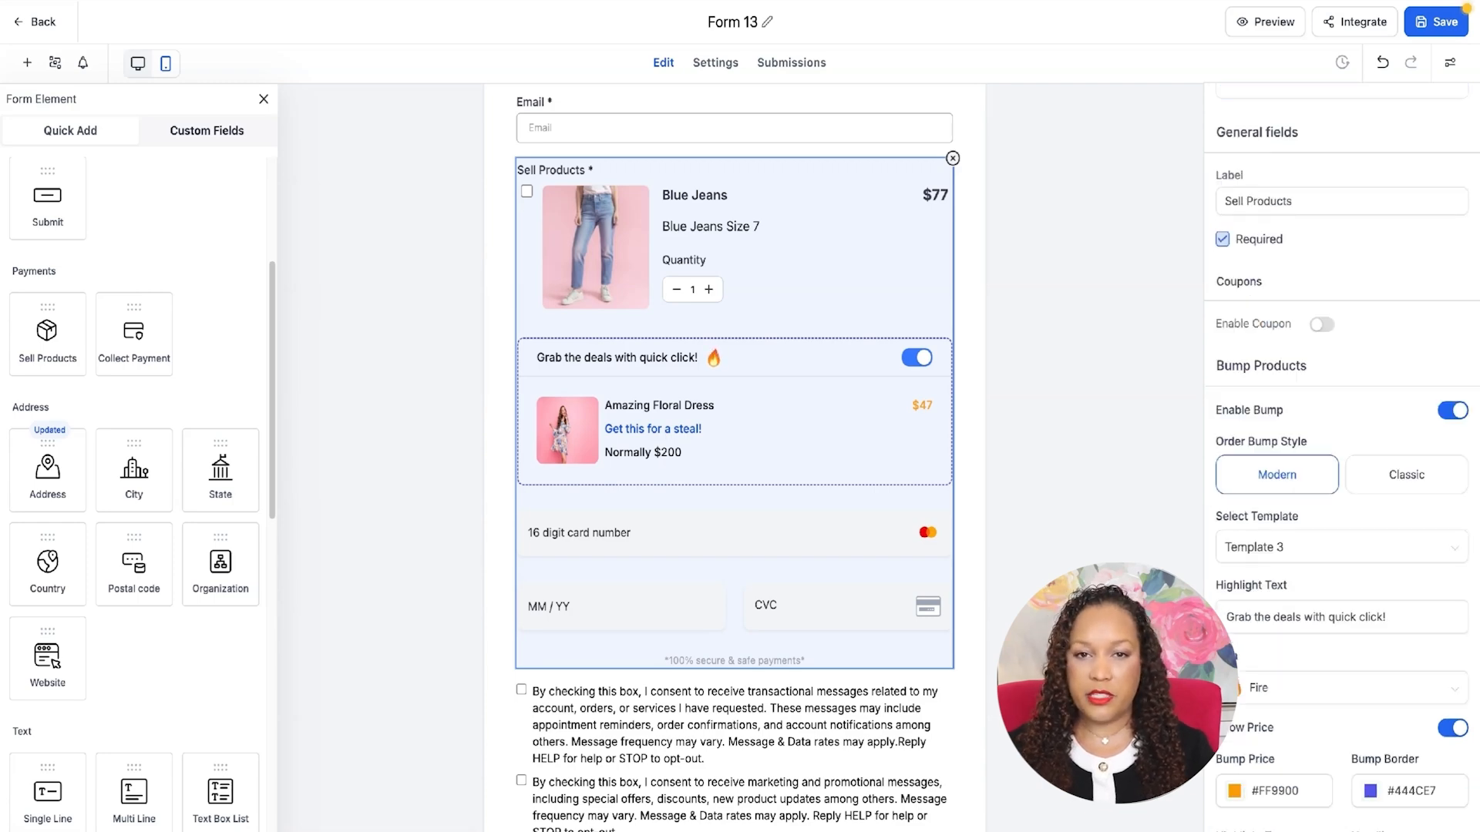
scroll(1330, 424, down, 6)
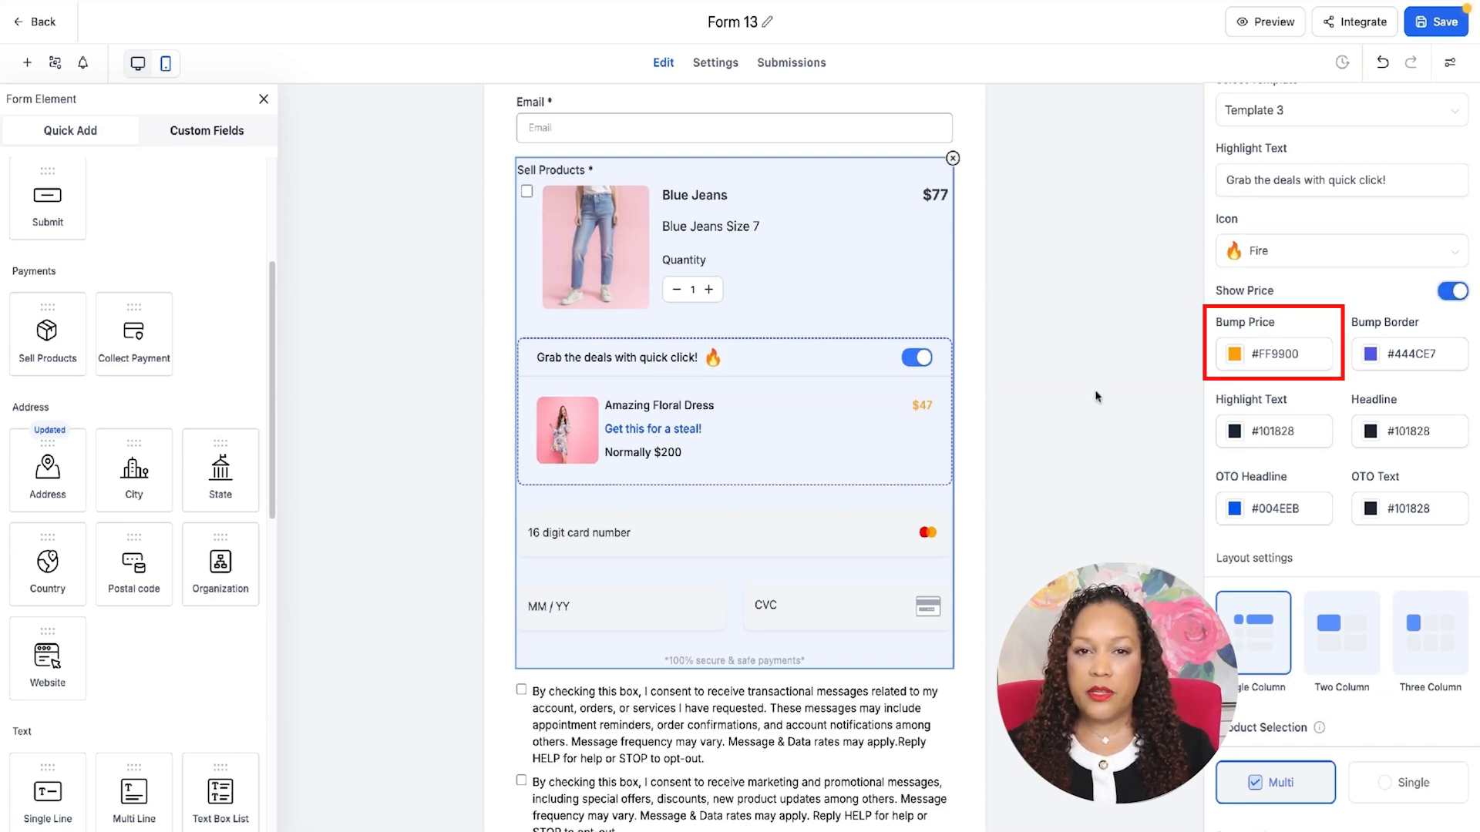
click(1234, 354)
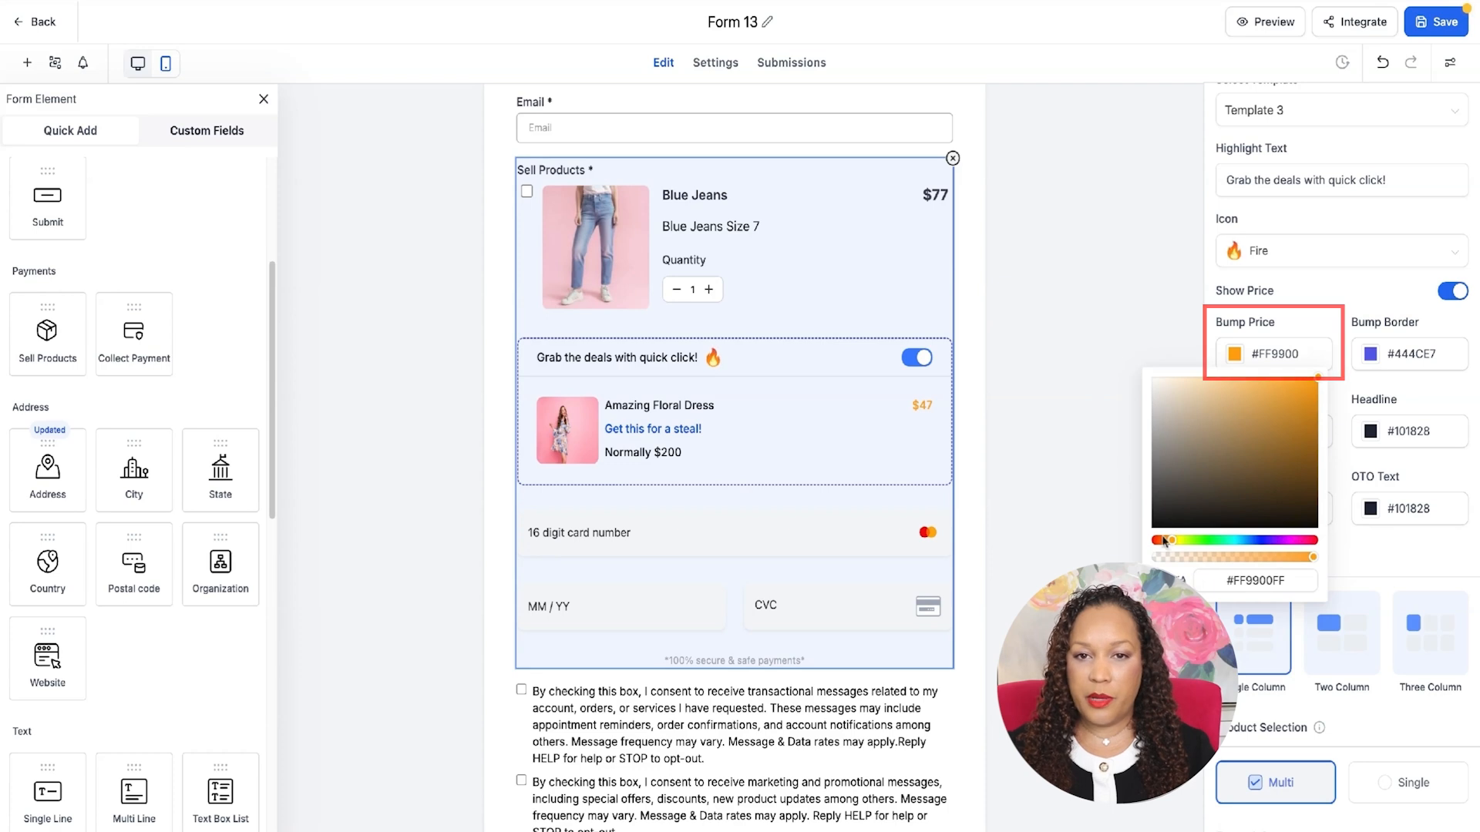
- Set the order bump's OTO headline colour to red, #EB0800FF
scroll(1272, 423, down, 2)
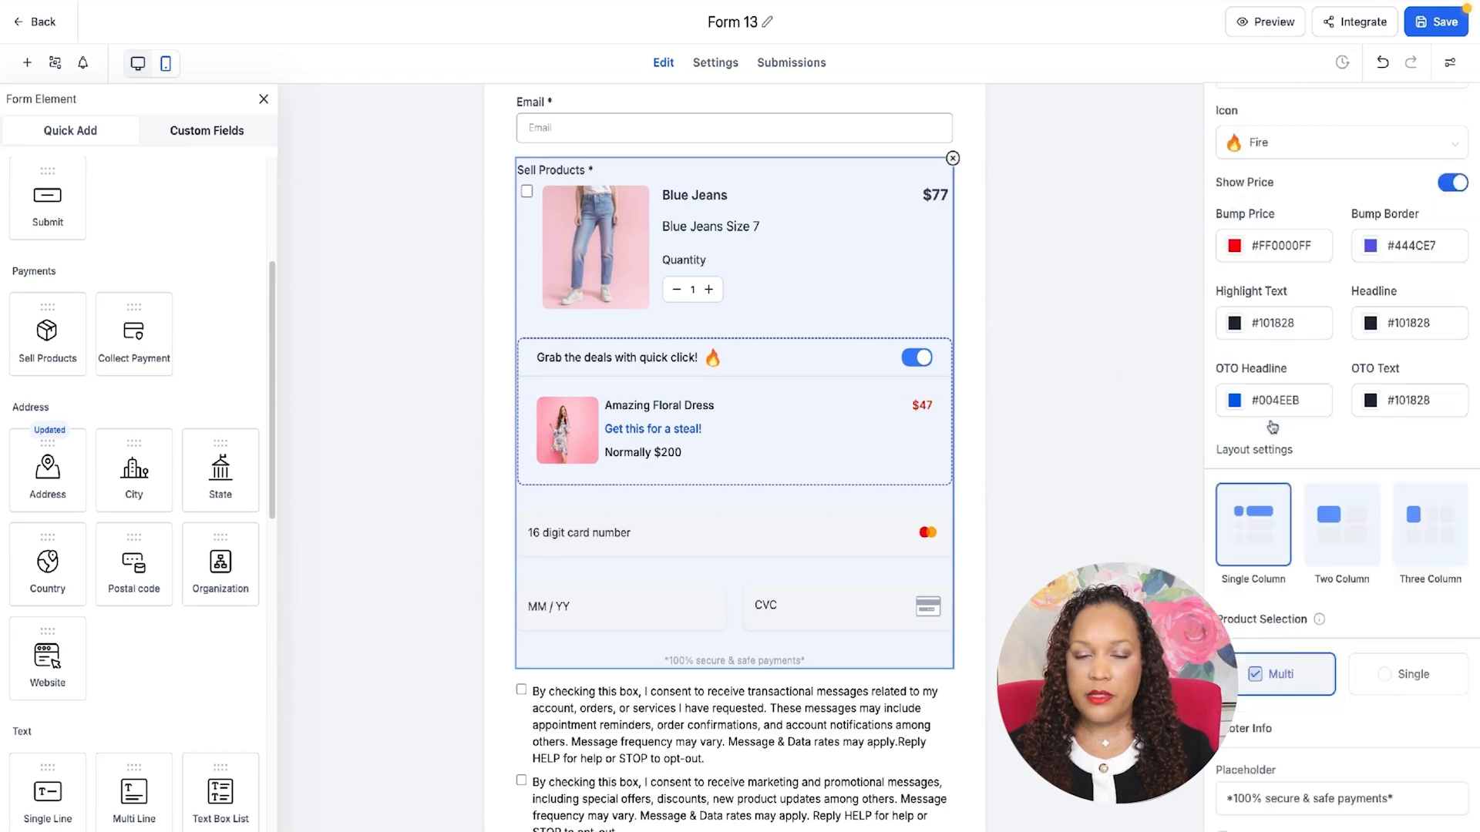
scroll(1272, 424, up, 1)
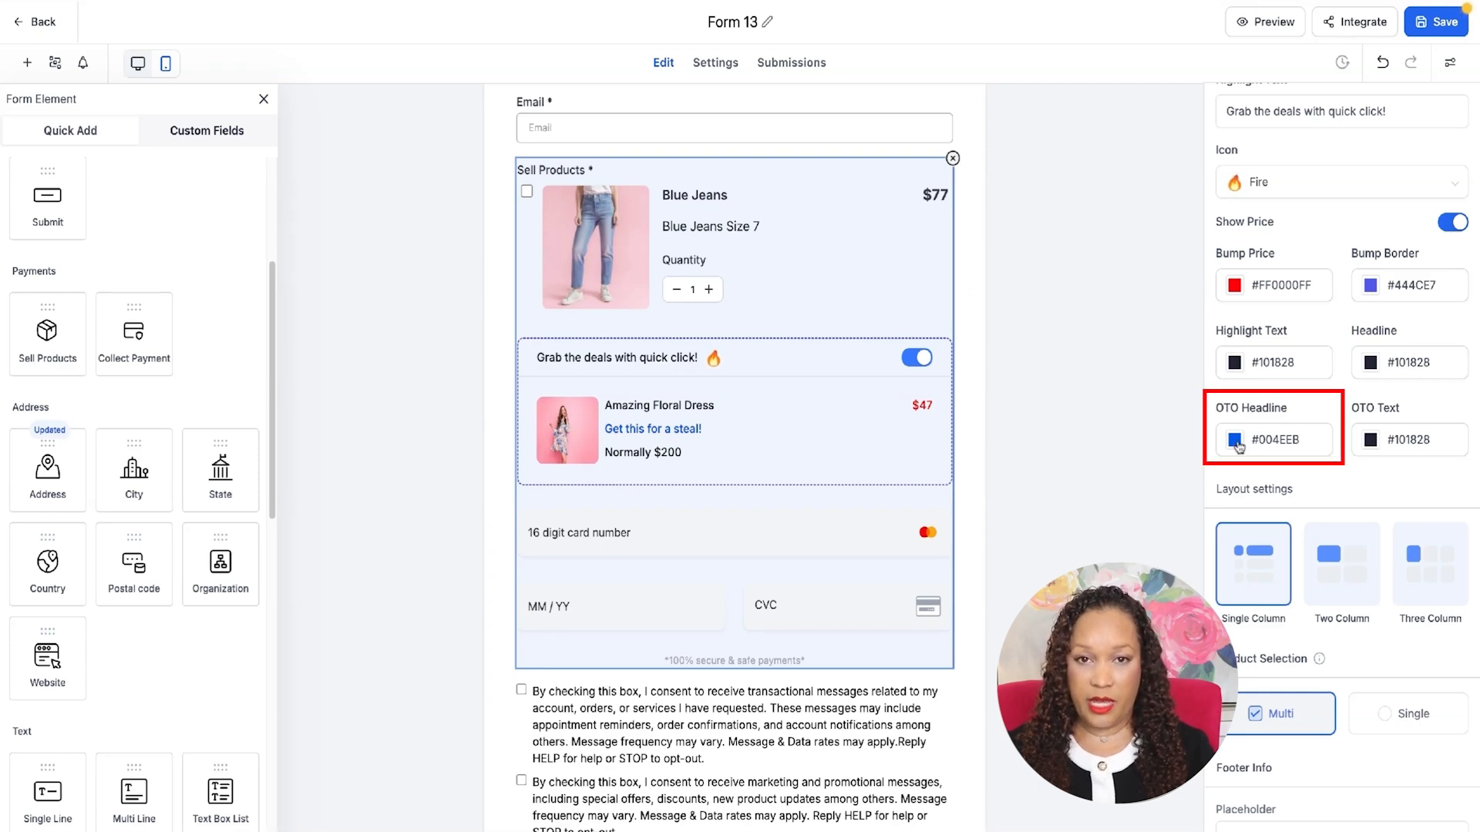
click(1237, 442)
drag(1253, 627, 1316, 628)
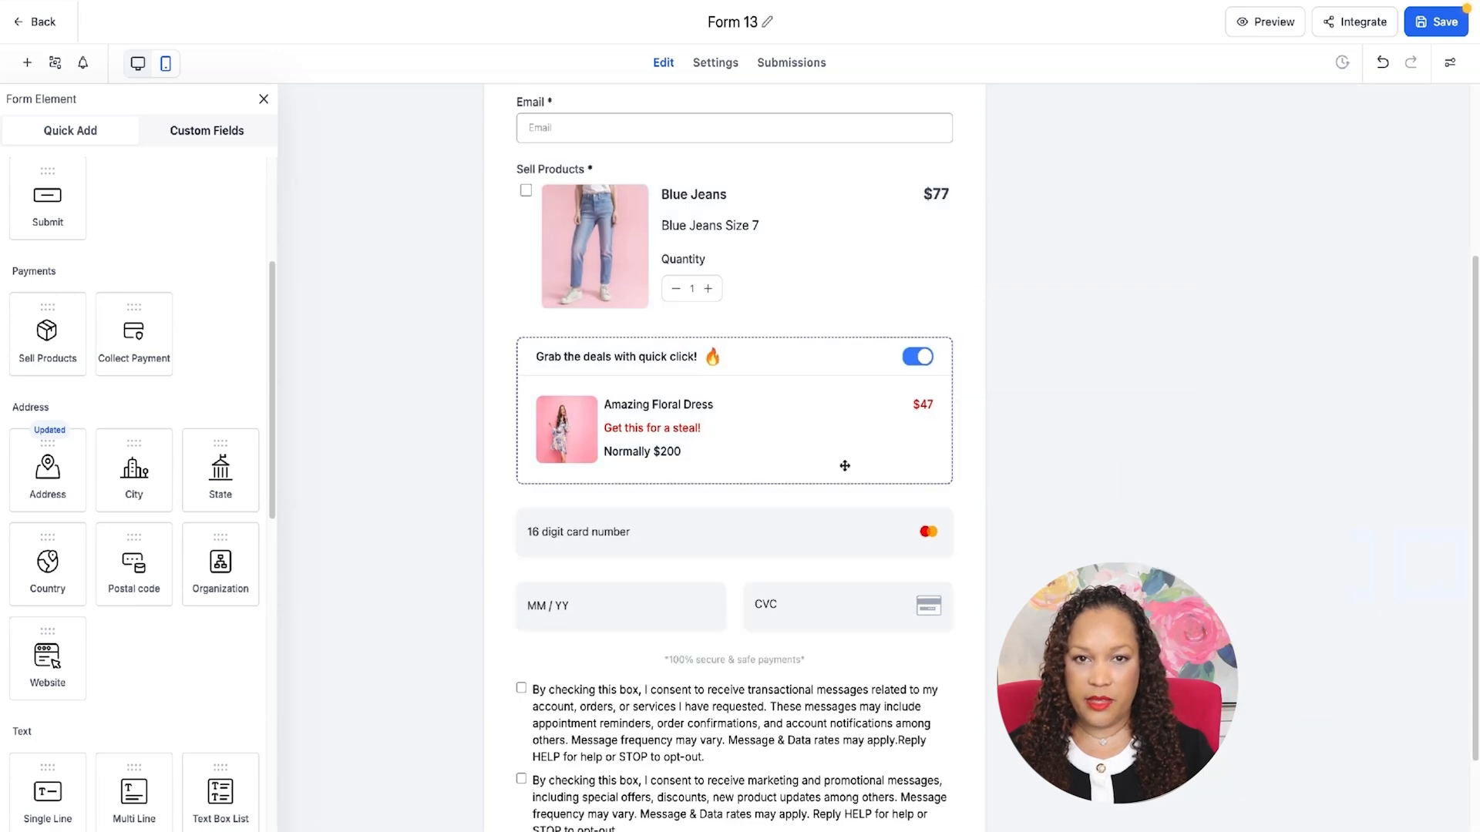
- Try the Two Column and Three Column layouts for the Sell Products element and return it to Single Column
click(845, 466)
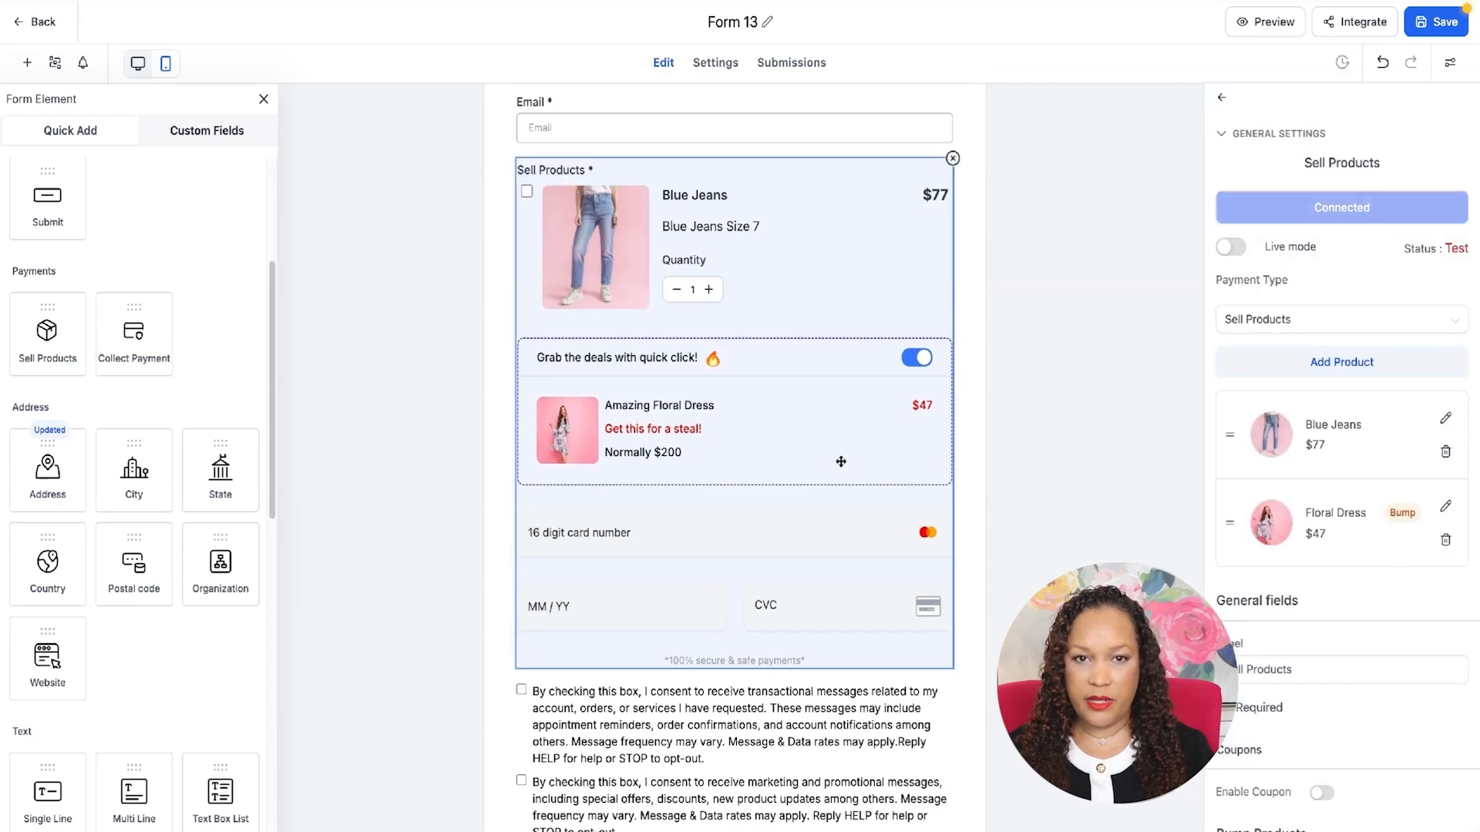
scroll(1232, 561, down, 5)
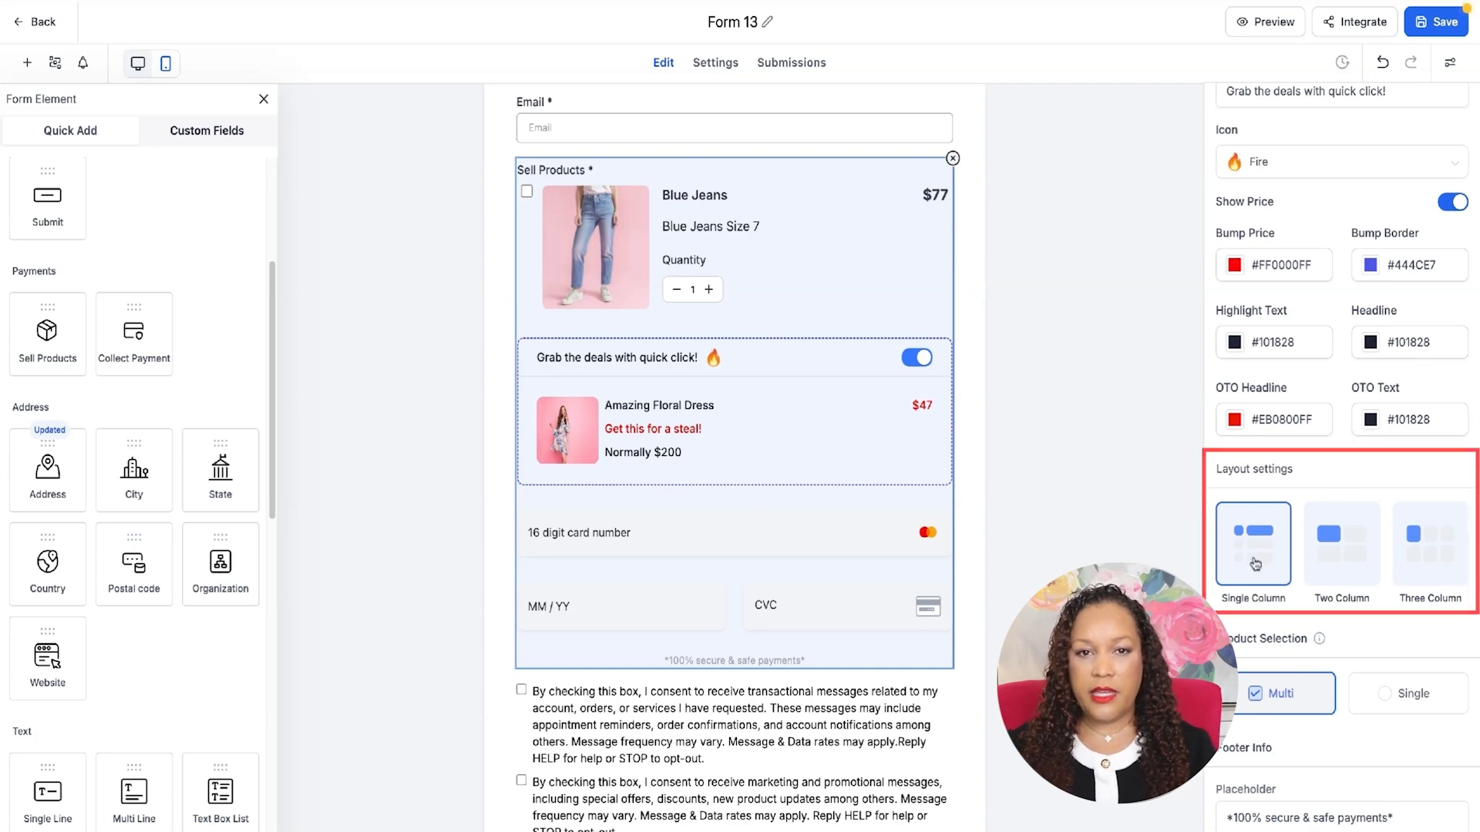
click(1353, 550)
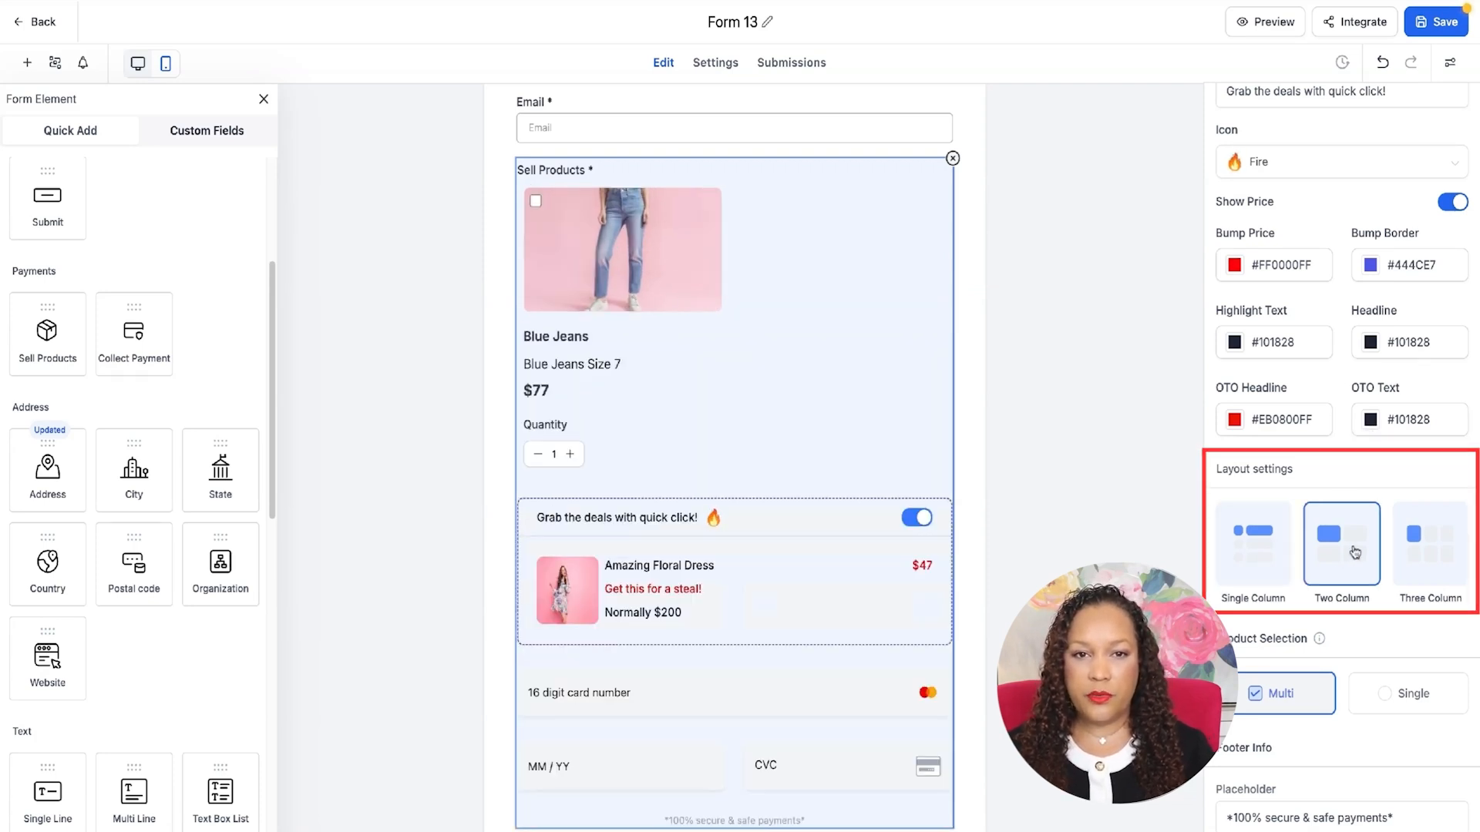
click(1410, 567)
click(1266, 567)
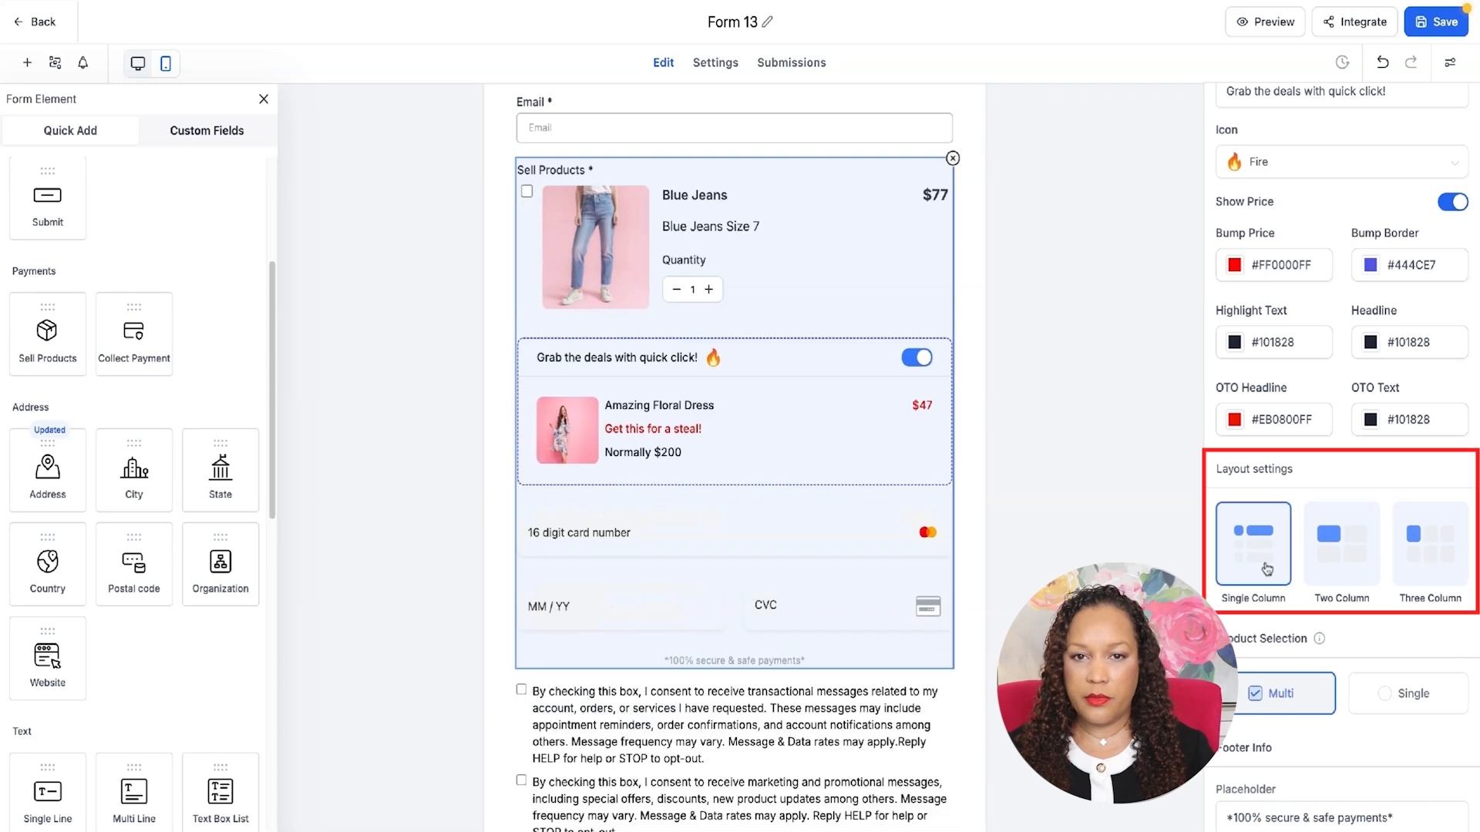
- Set the Modern order bump's template to Template 1
scroll(1295, 540, down, 2)
mouse_move(1319, 477)
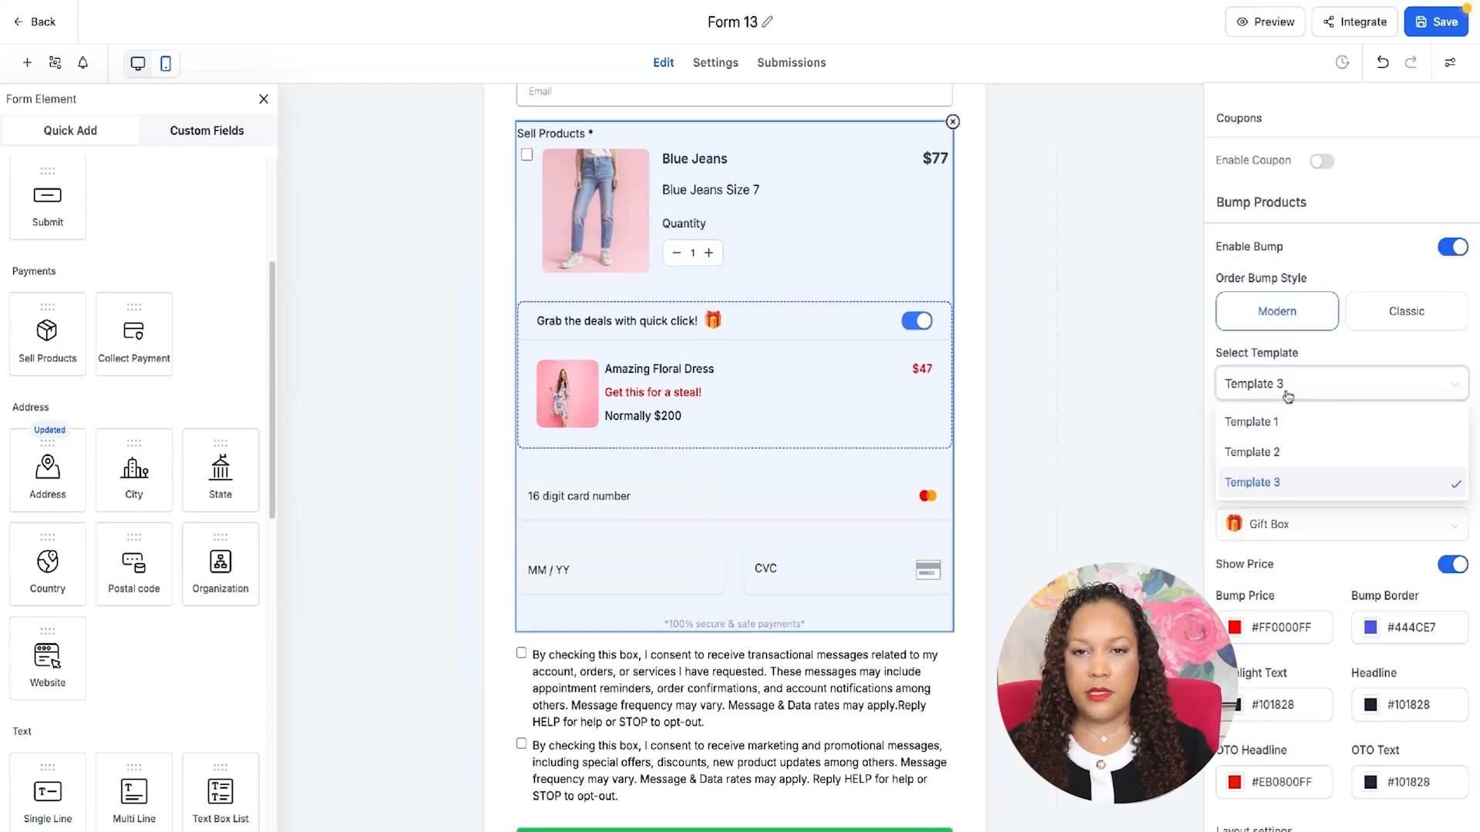
click(1264, 429)
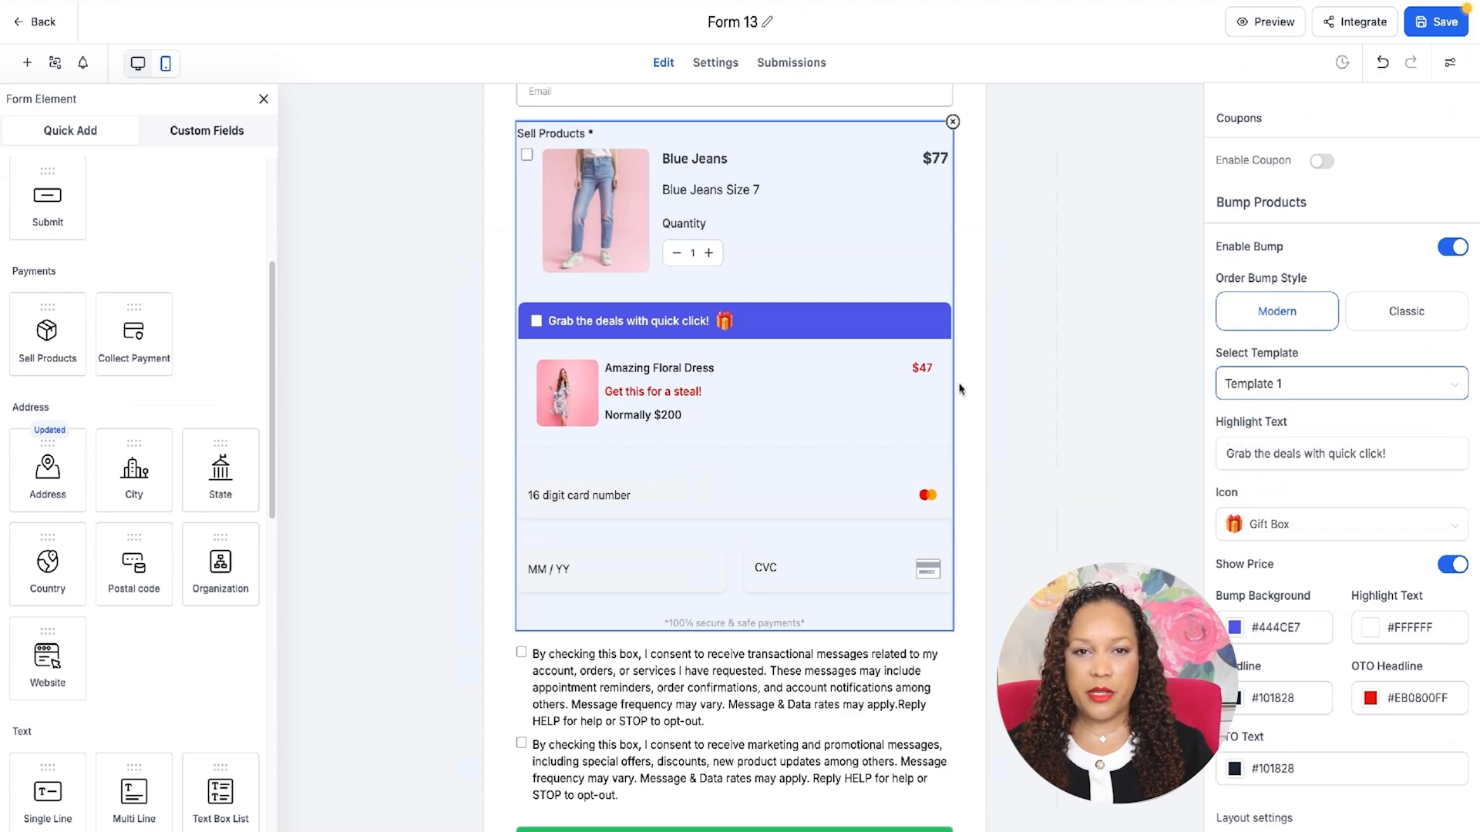
- Try the Fire, Arrow and Plus icons for the order bump's highlight text and return it to Gift Box
scroll(1325, 562, down, 5)
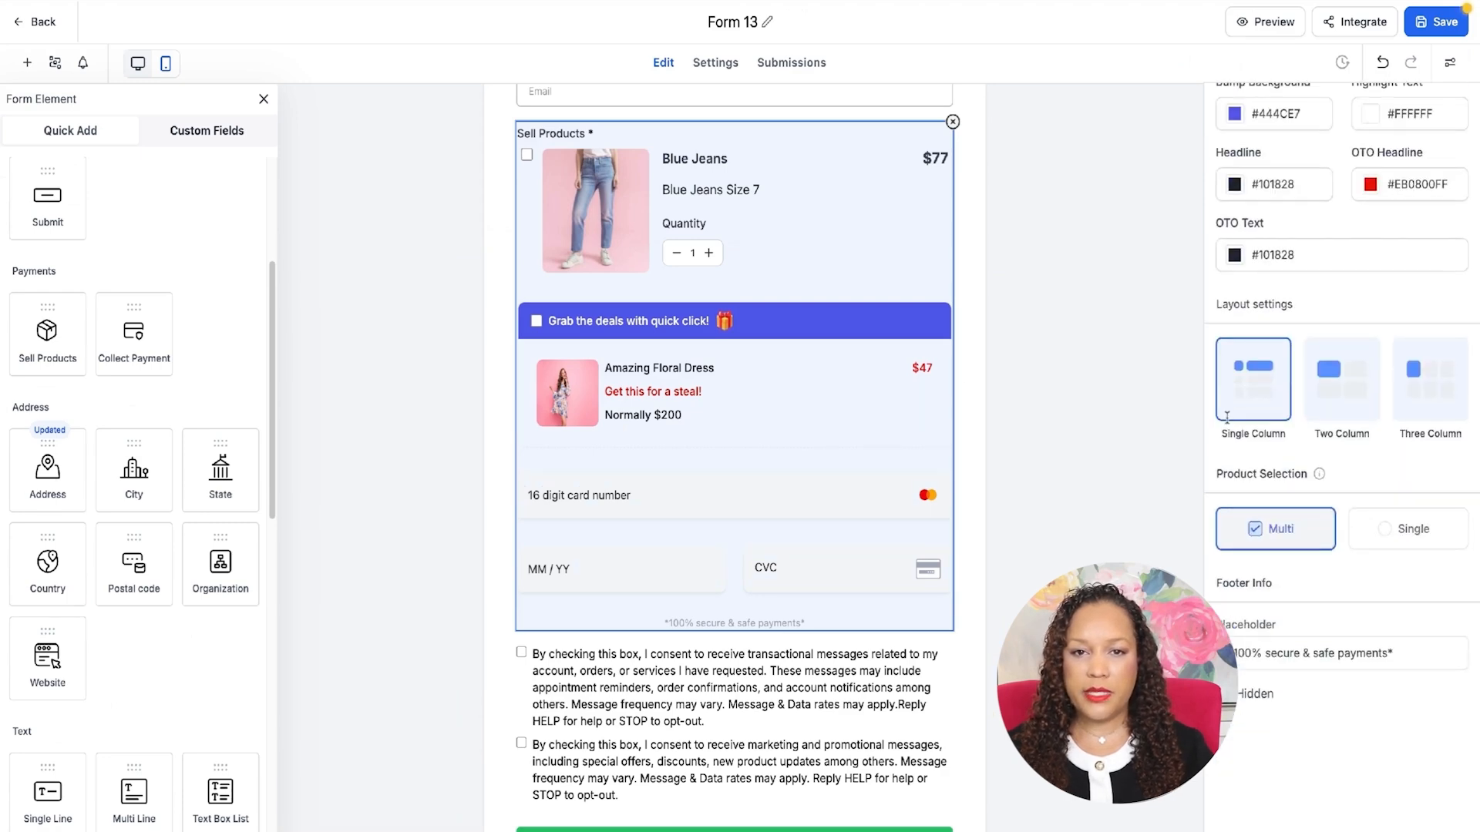
scroll(1226, 418, up, 3)
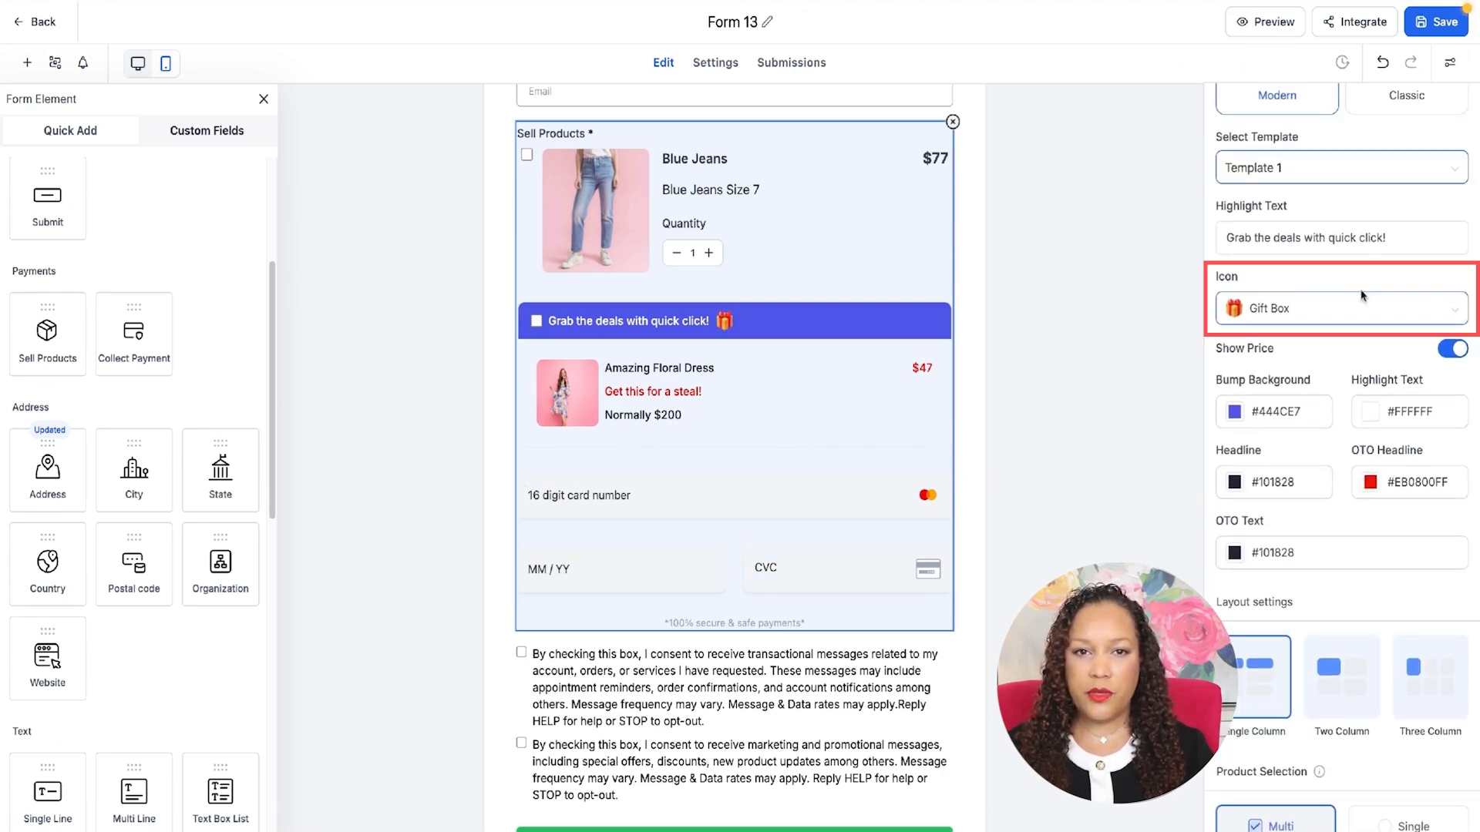
click(1452, 319)
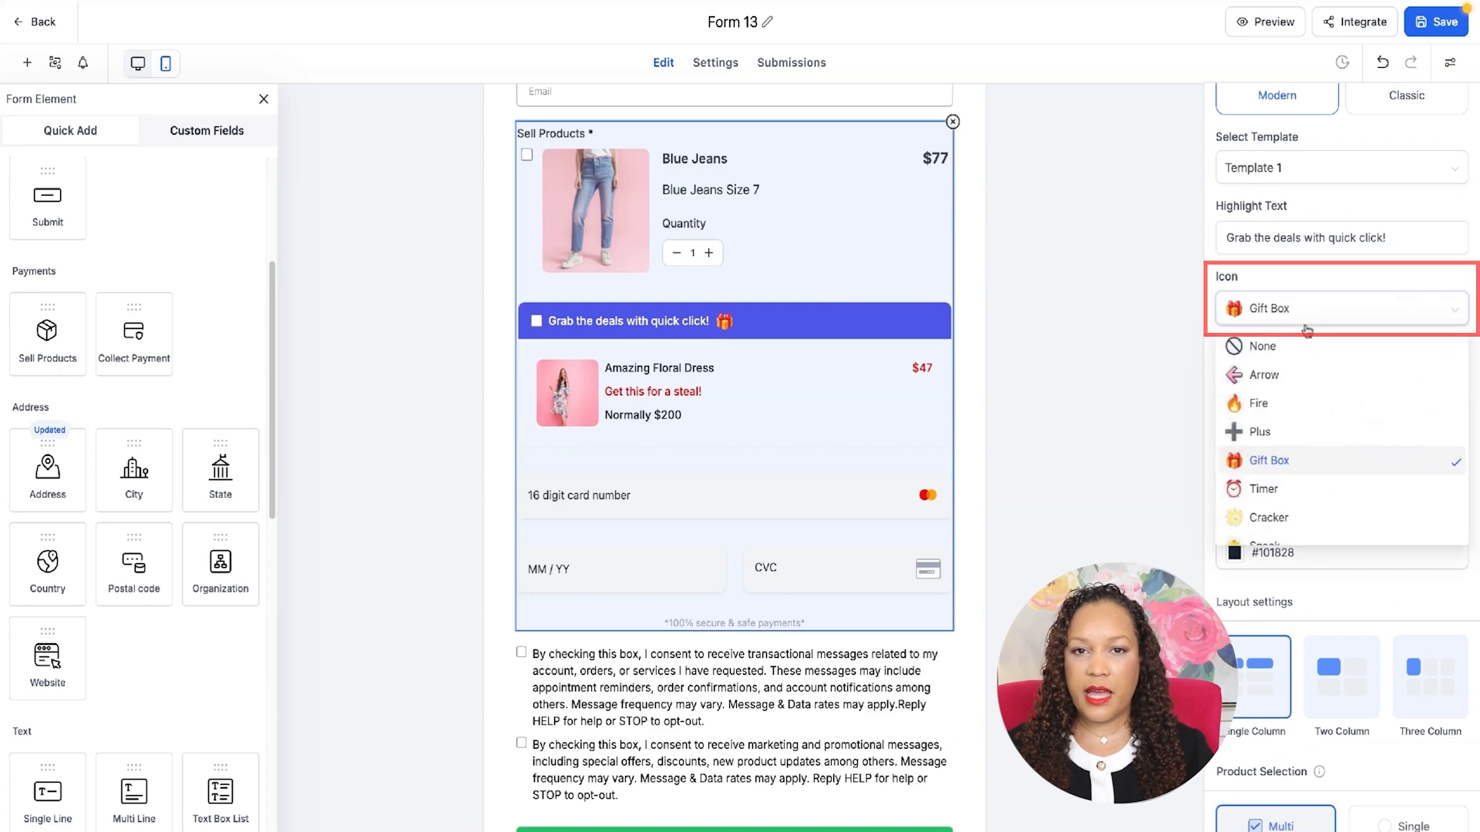
click(1261, 403)
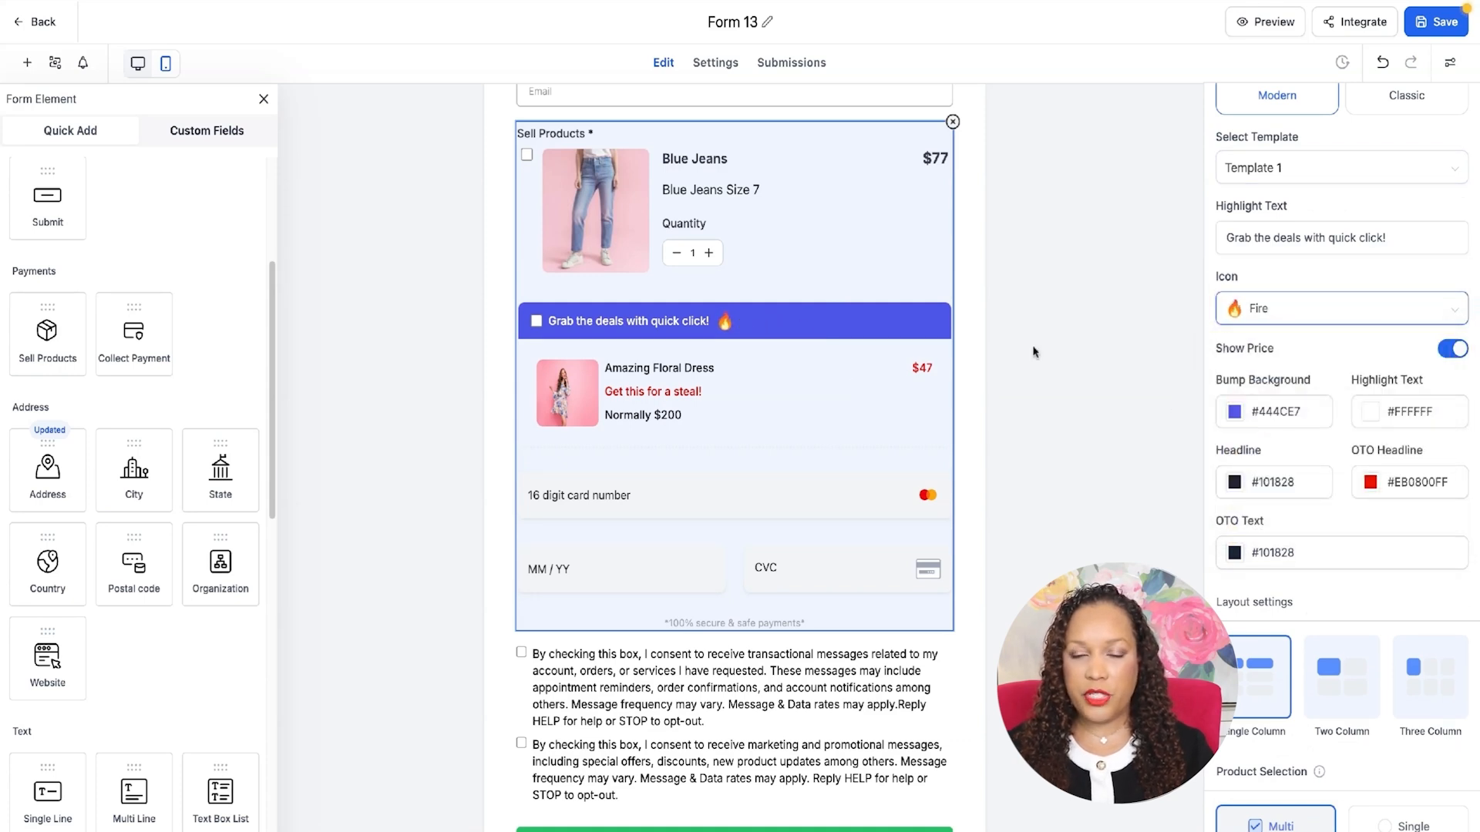
click(1419, 302)
click(1321, 367)
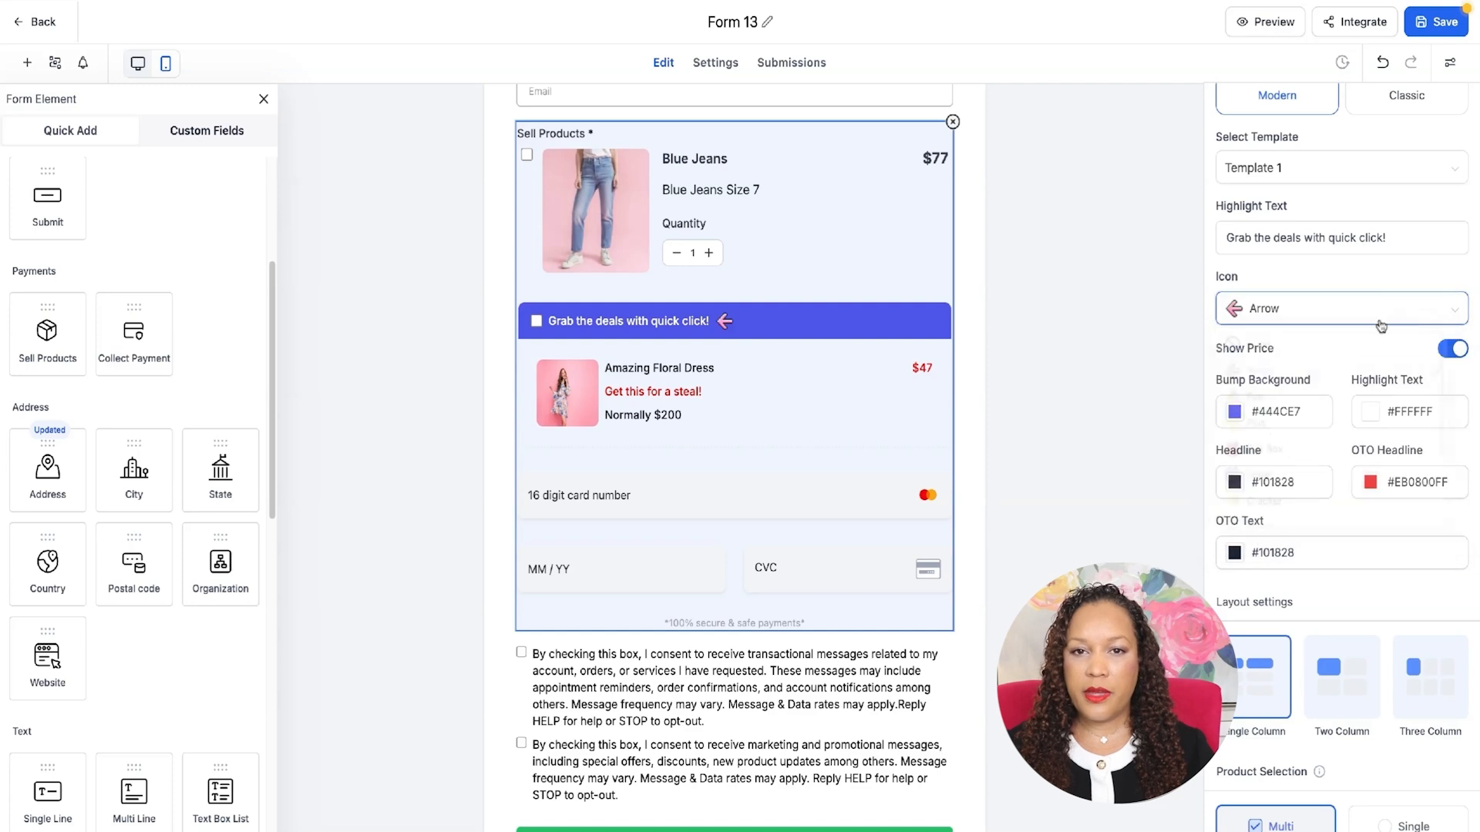
click(1421, 314)
click(1261, 426)
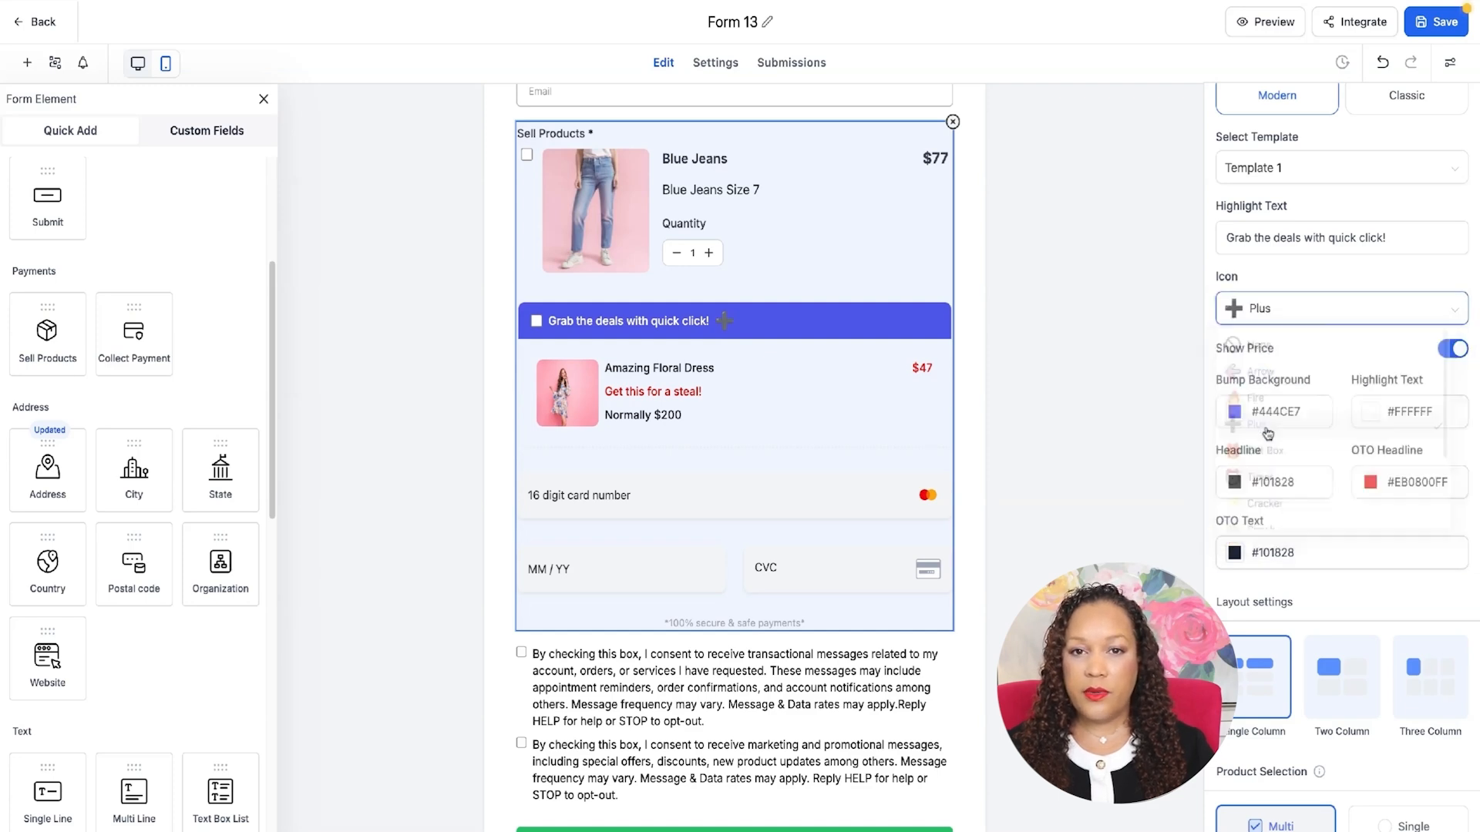
click(1379, 309)
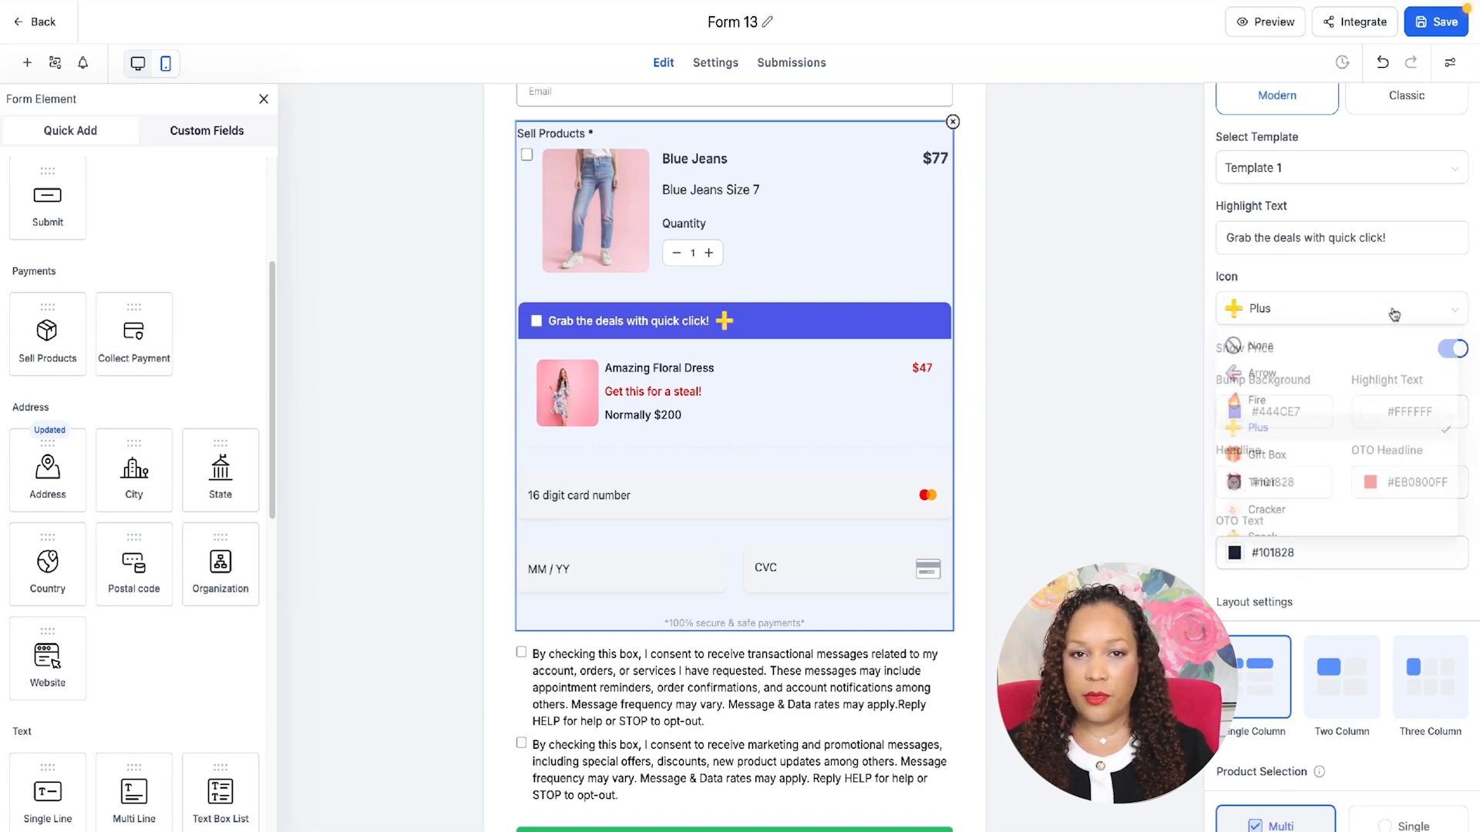
click(1283, 458)
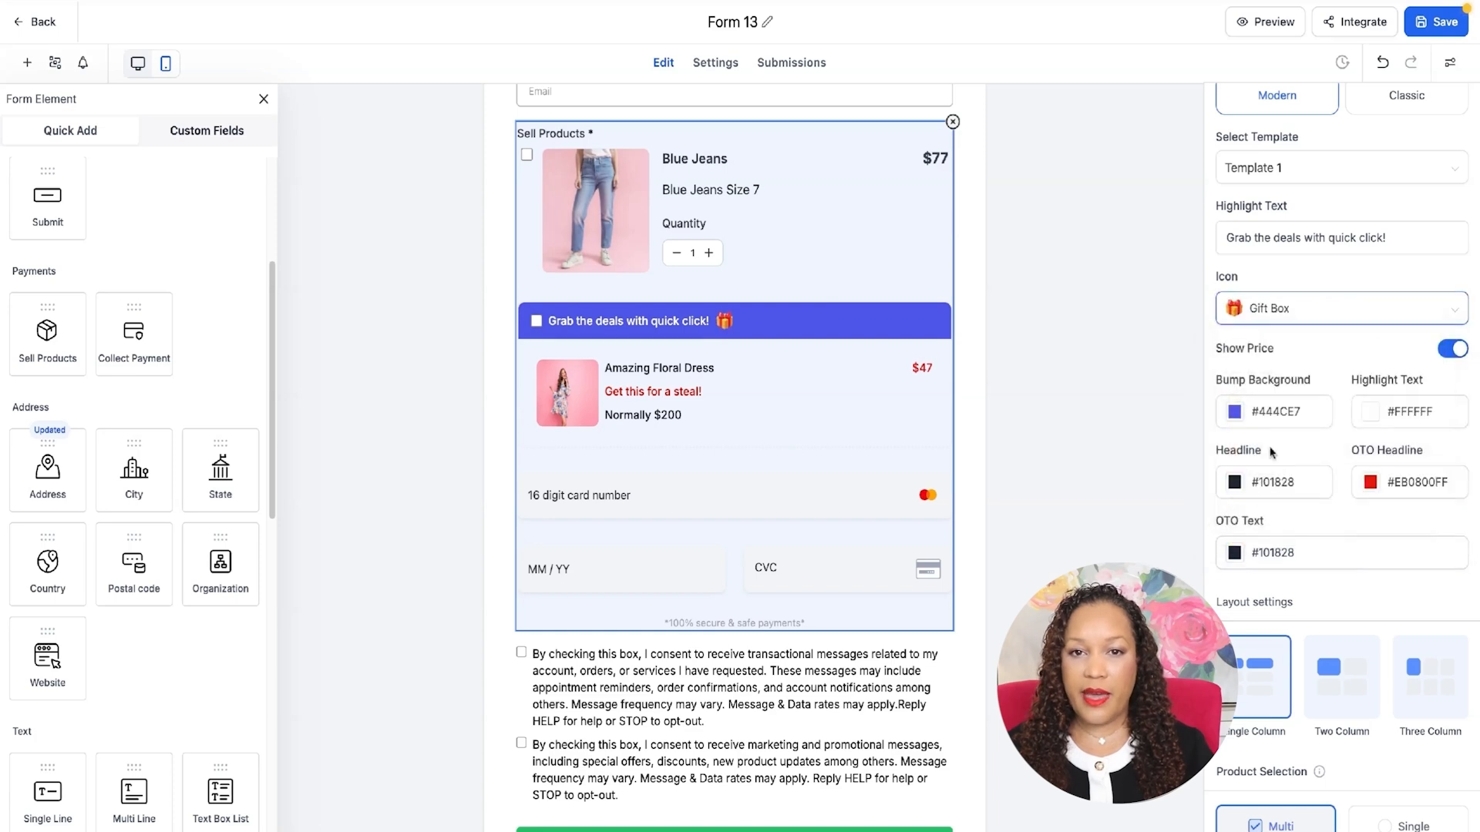
- Look through the full list of icon options for the order bump, then leave the Sell Products settings
click(1448, 311)
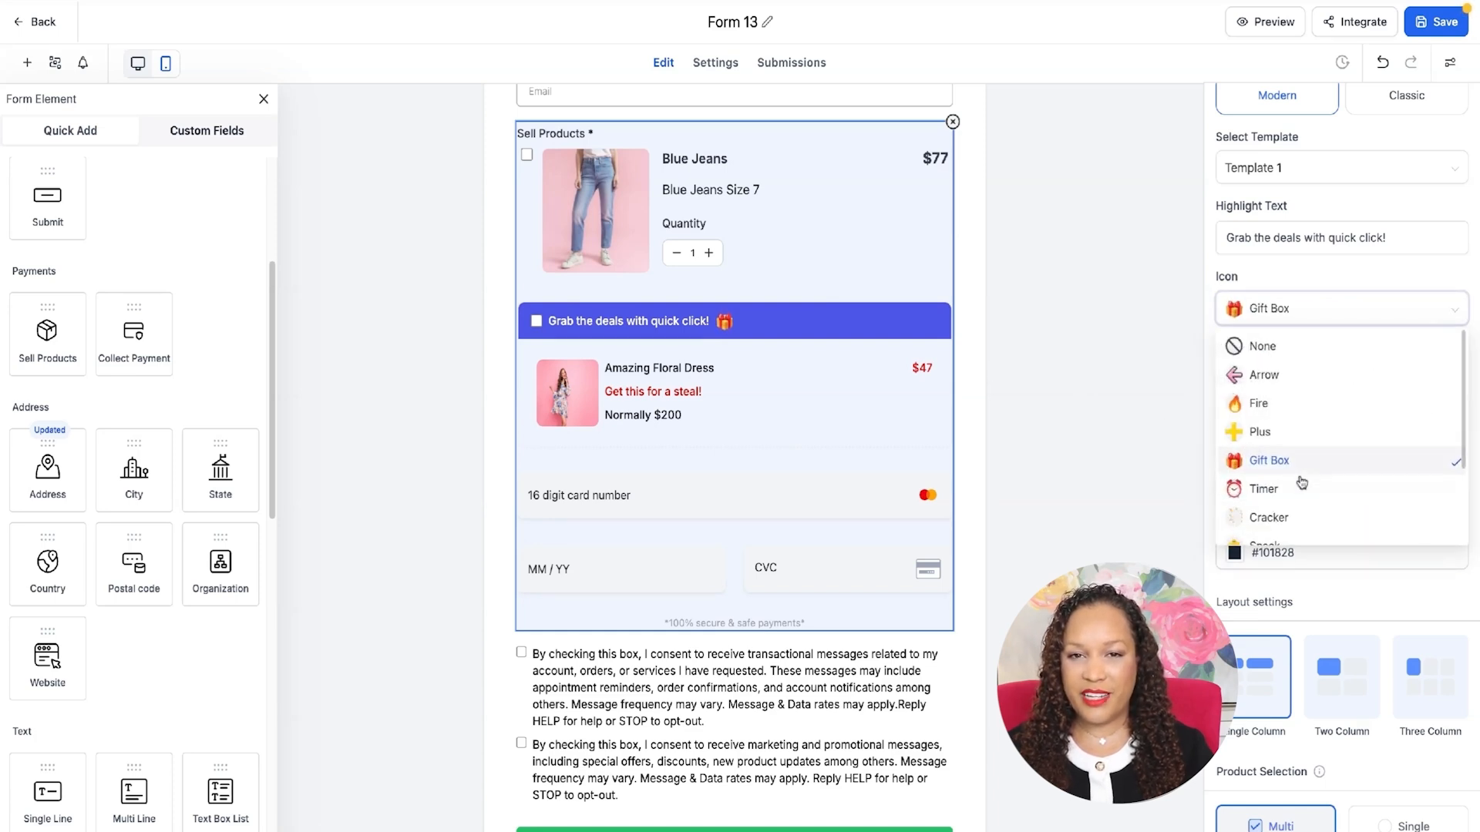
scroll(1302, 478, down, 1)
scroll(1298, 467, down, 1)
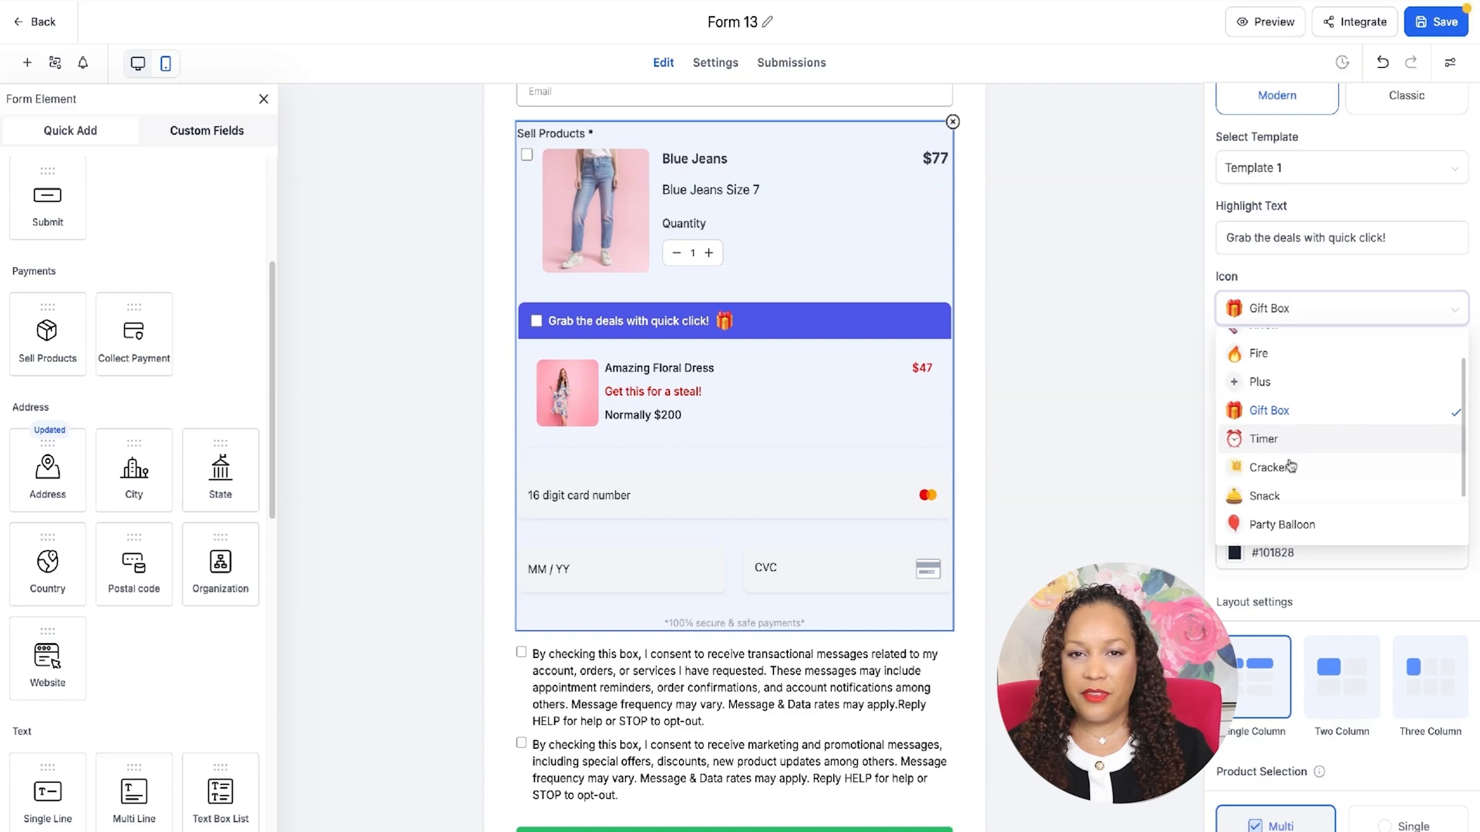
scroll(1290, 460, down, 1)
scroll(1310, 478, down, 1)
scroll(1309, 500, down, 1)
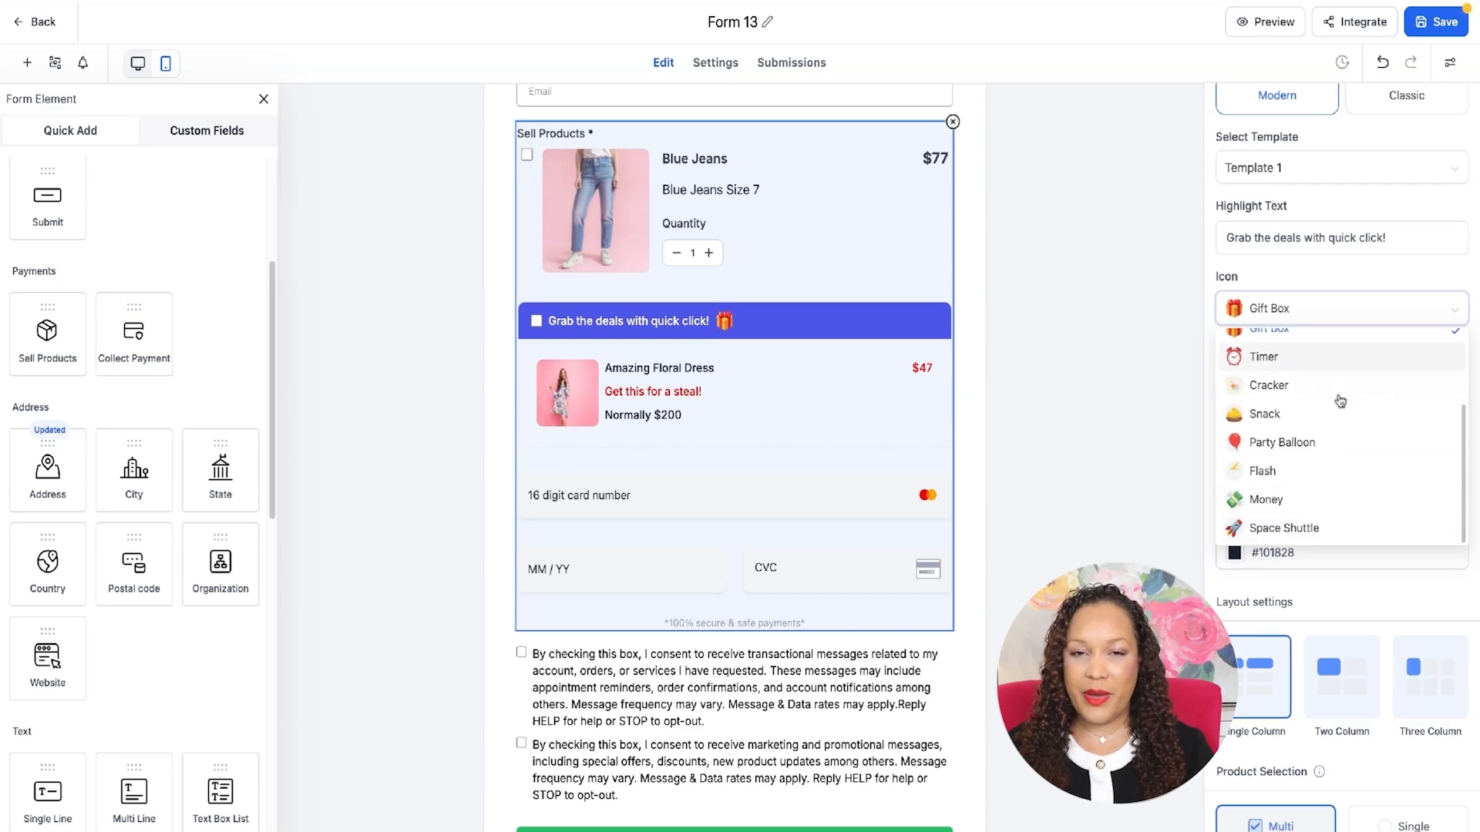
click(1110, 500)
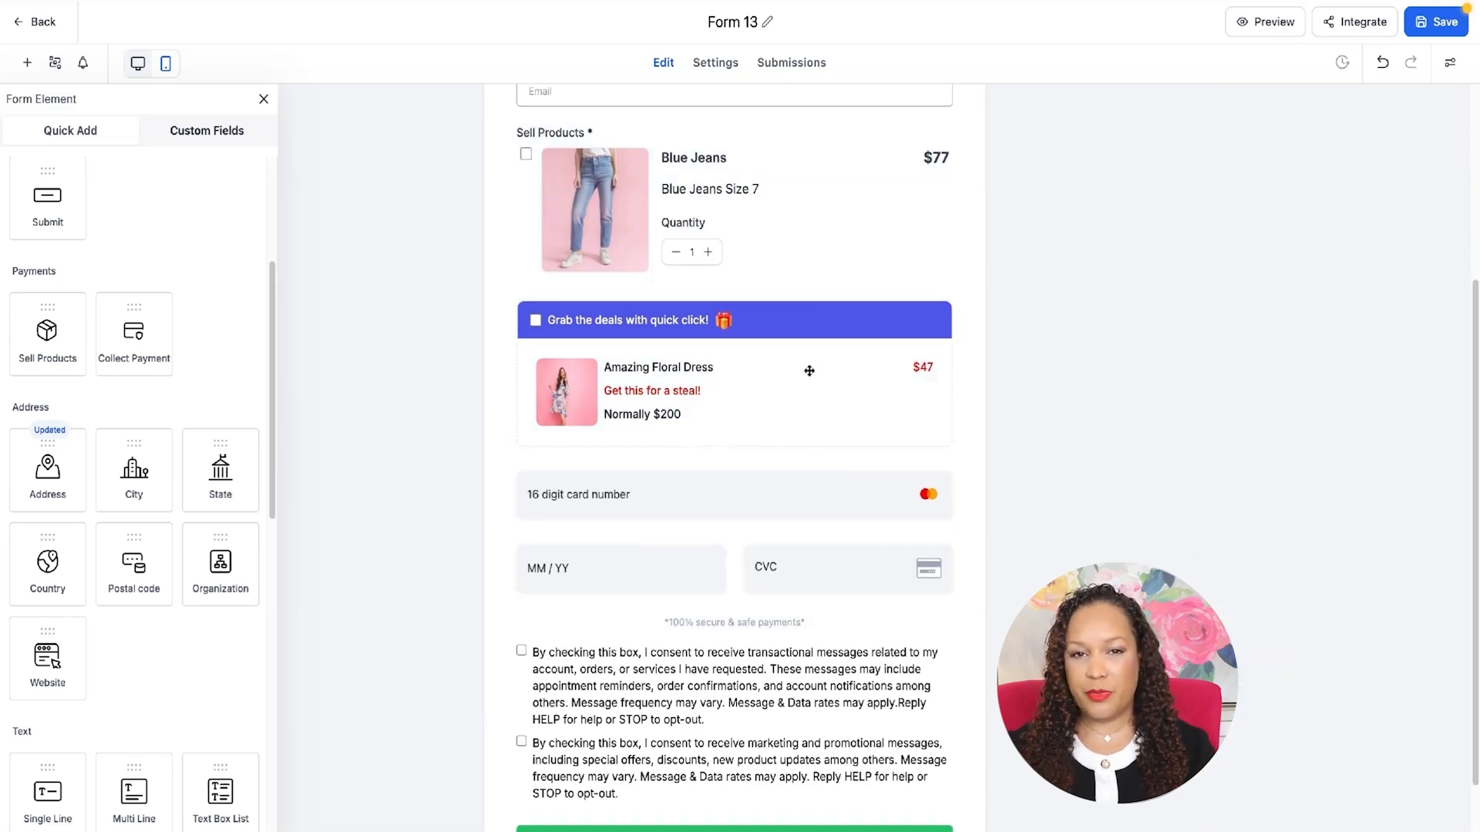
- Look over the finished form from its top and save it
scroll(809, 371, up, 3)
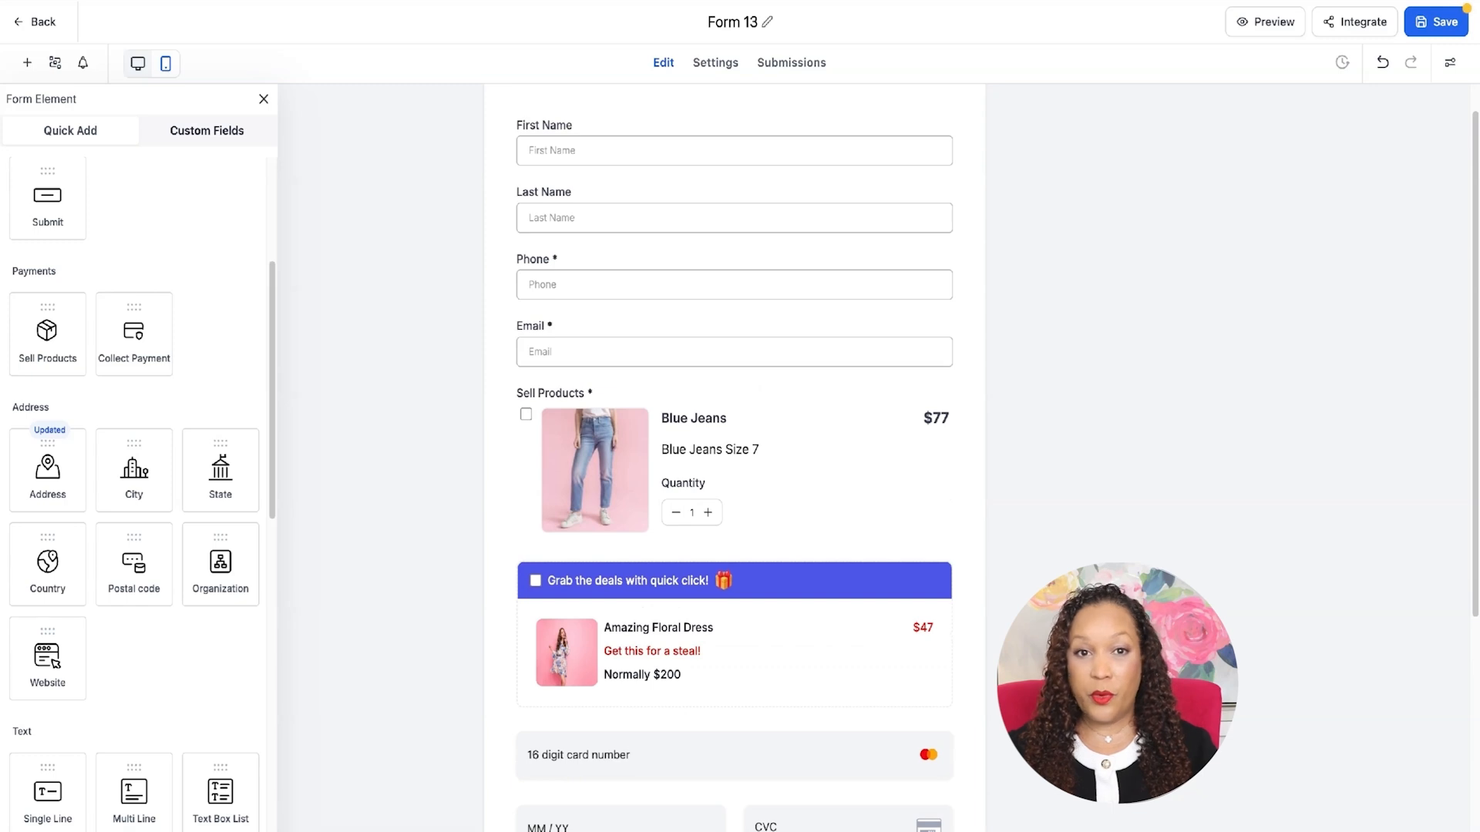
scroll(840, 336, down, 2)
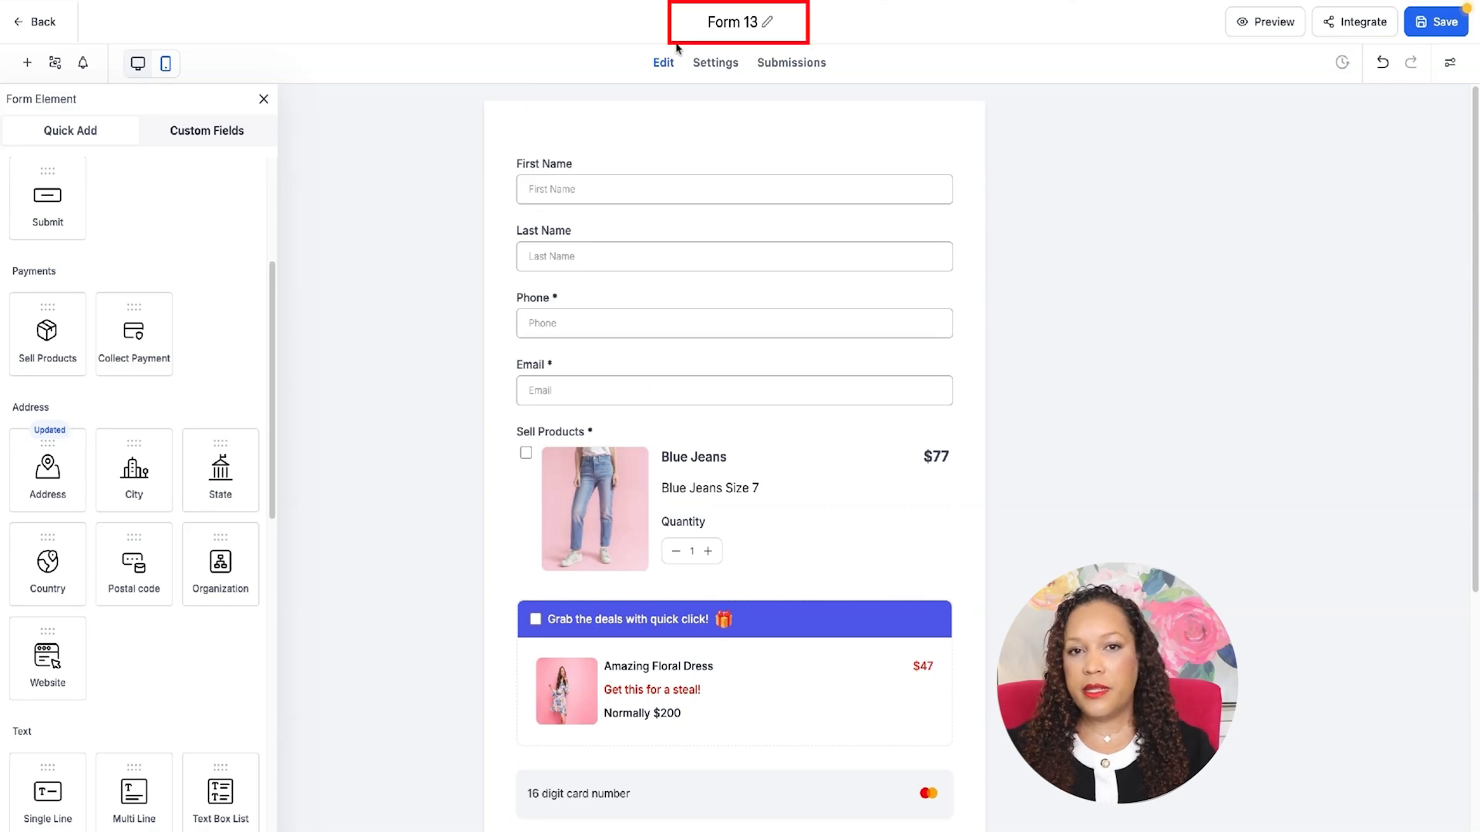
click(1424, 28)
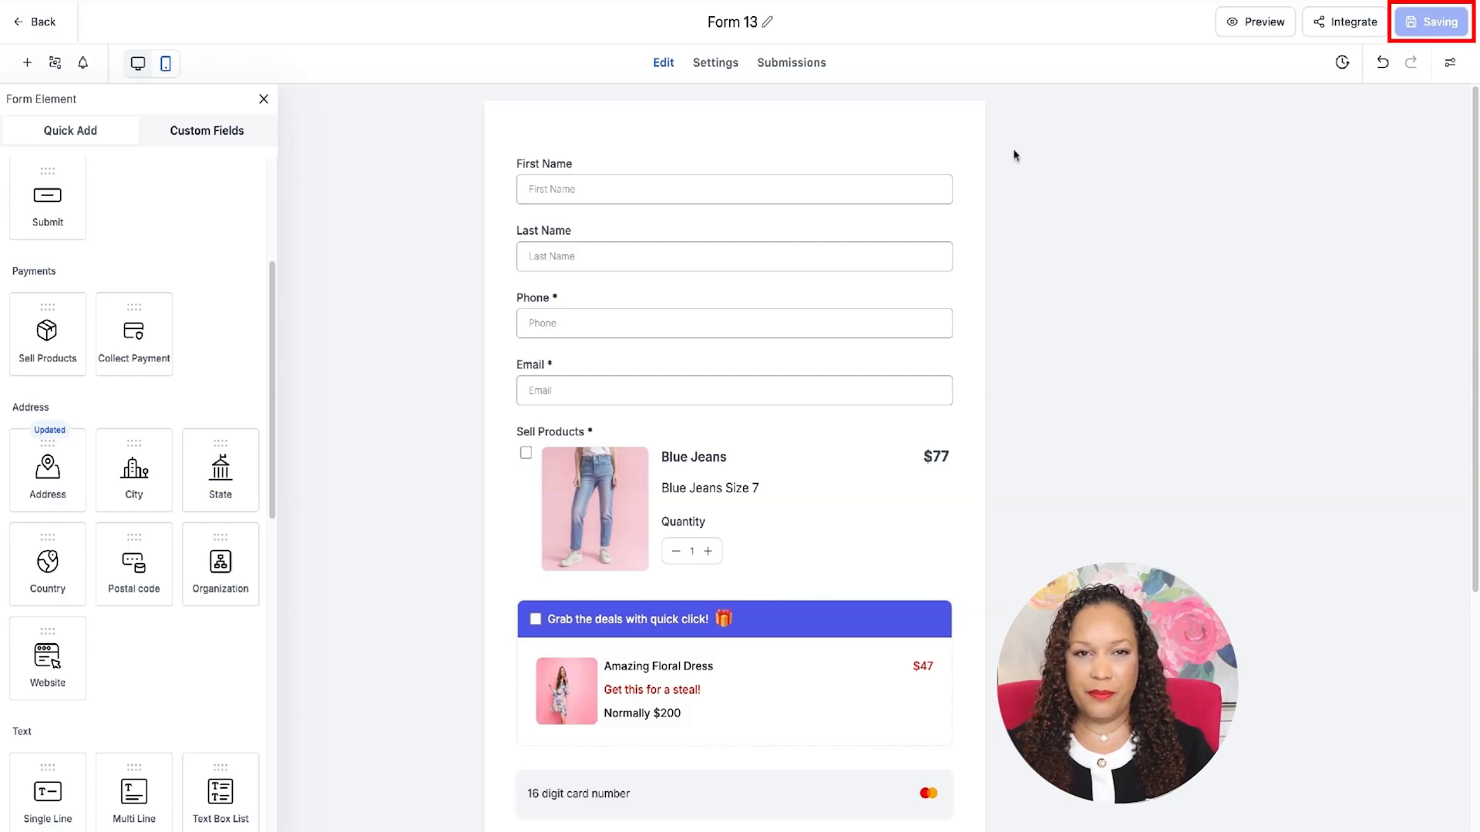